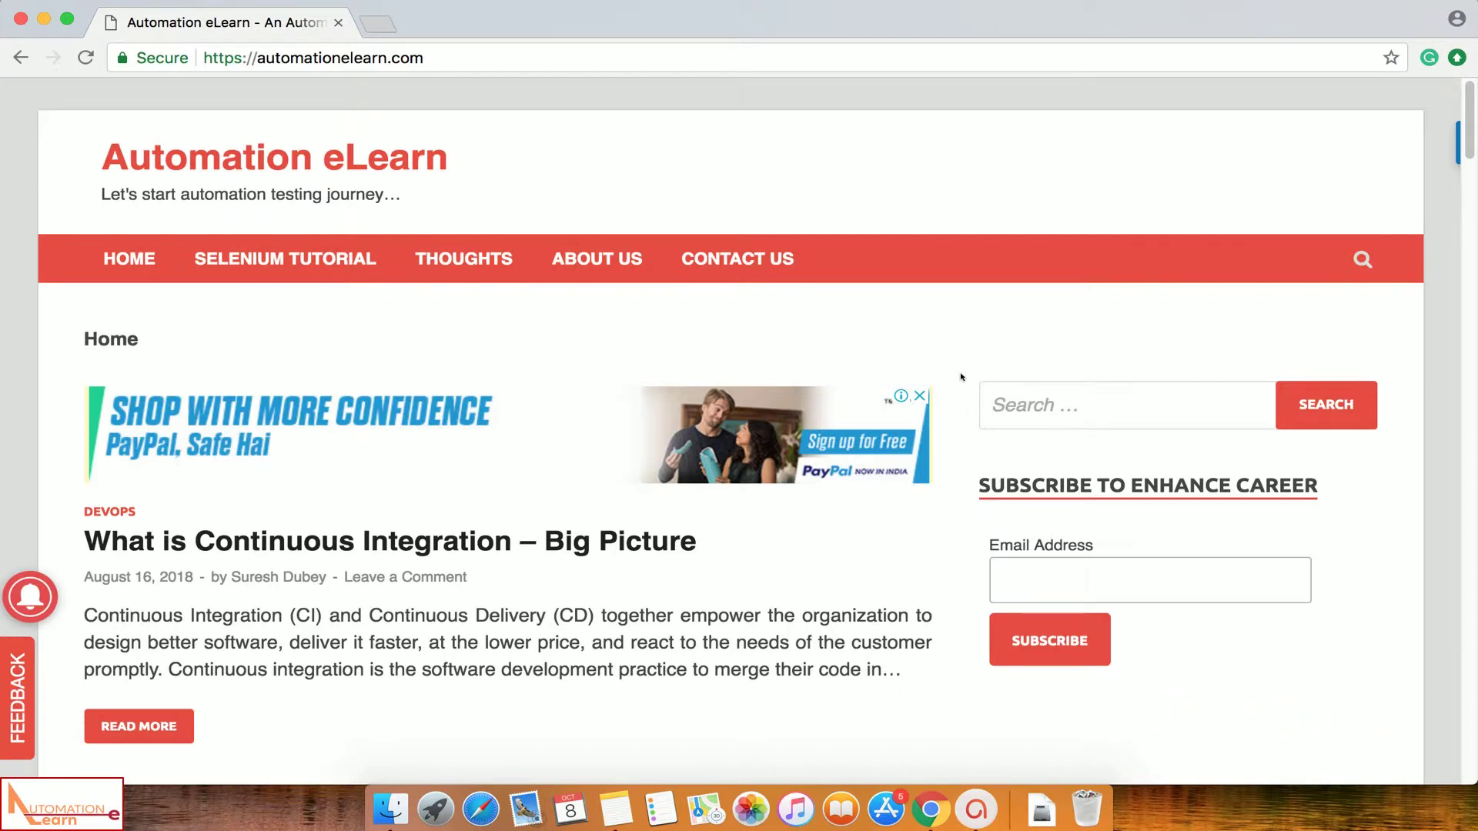
scroll(958, 409, down, 5)
scroll(958, 409, up, 5)
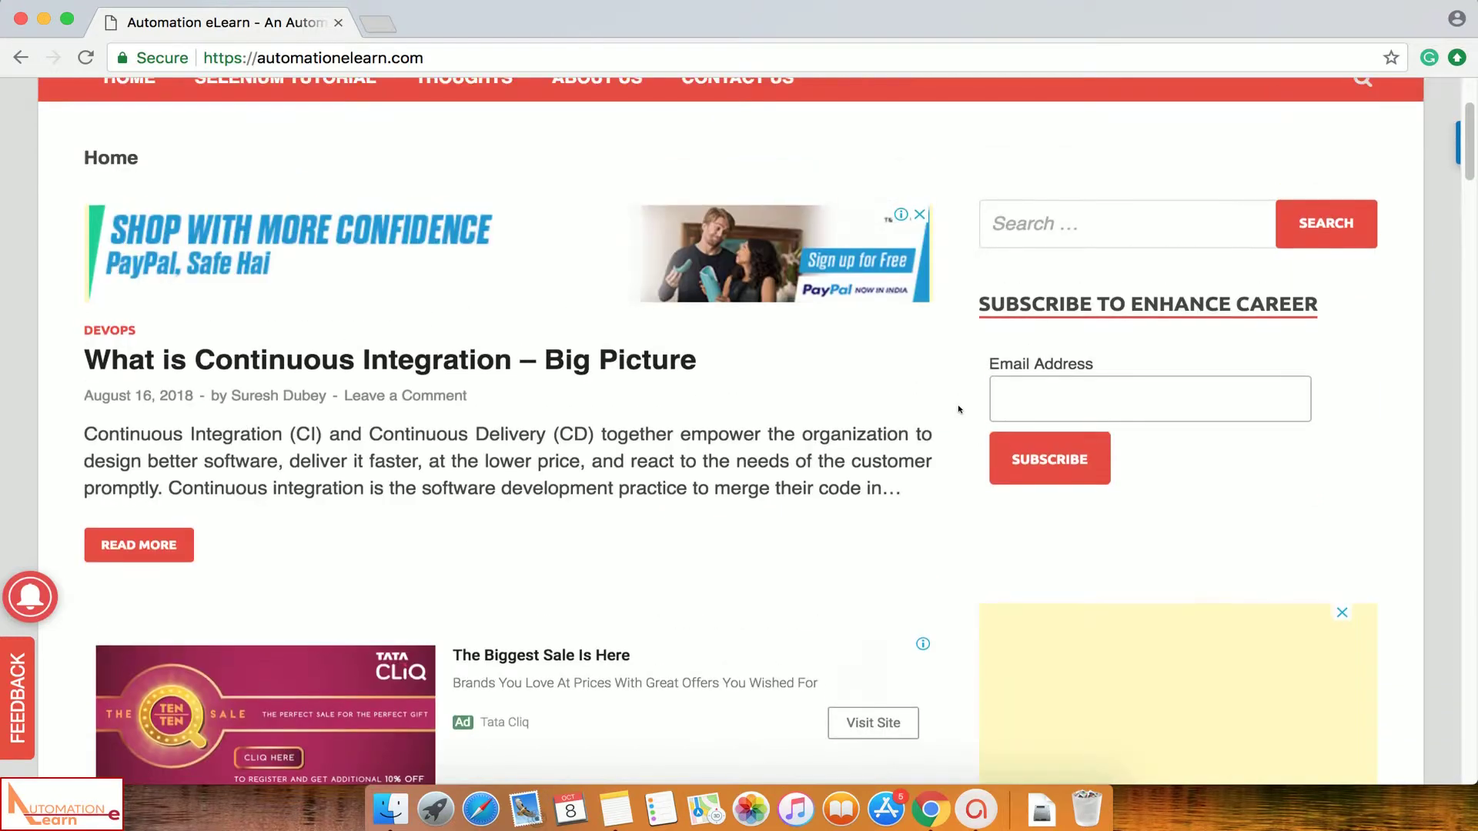
scroll(959, 409, up, 1)
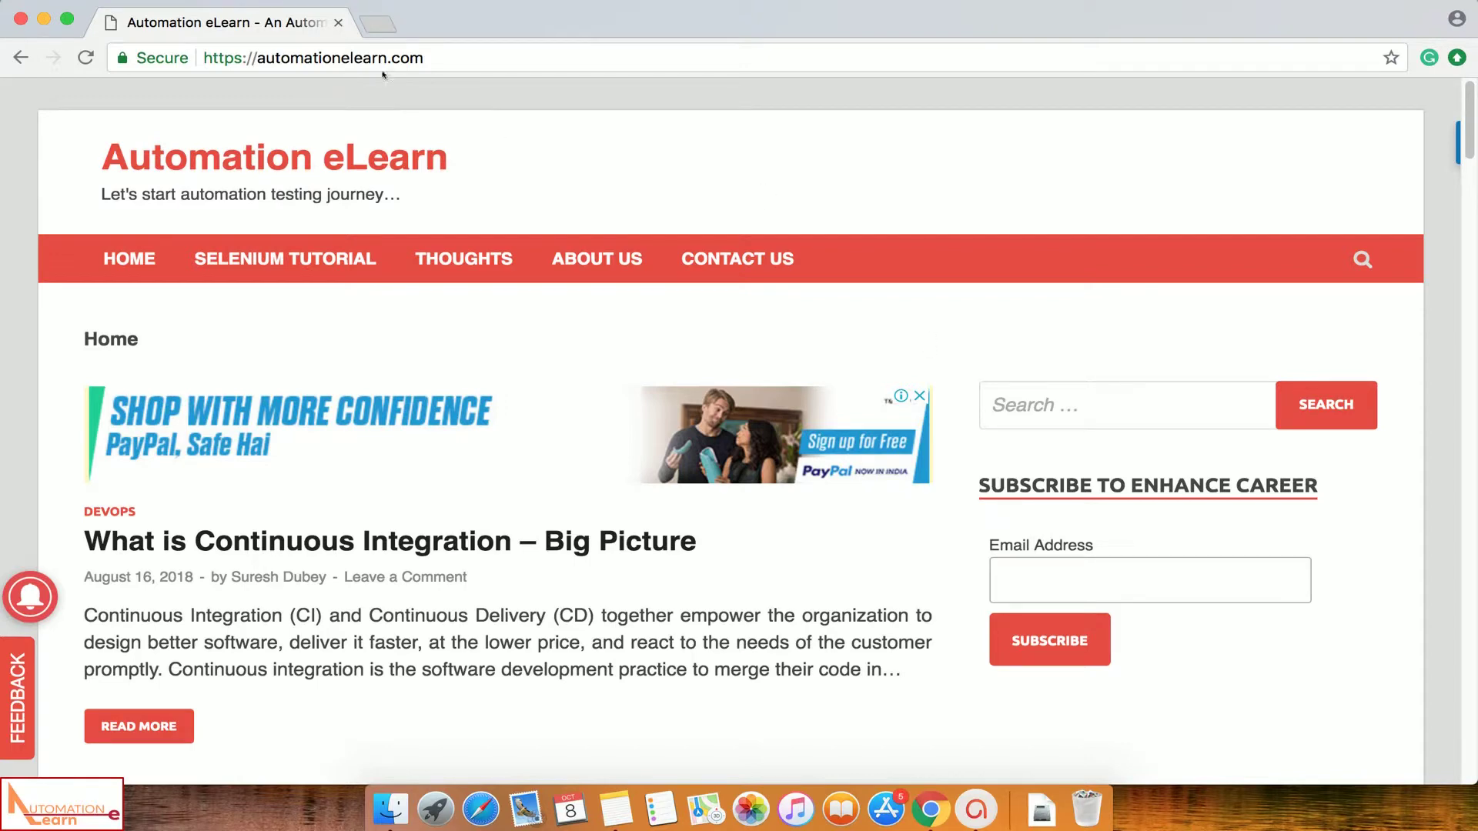
- Open google.com in a new browser tab and search for "eclipse download"
click(378, 24)
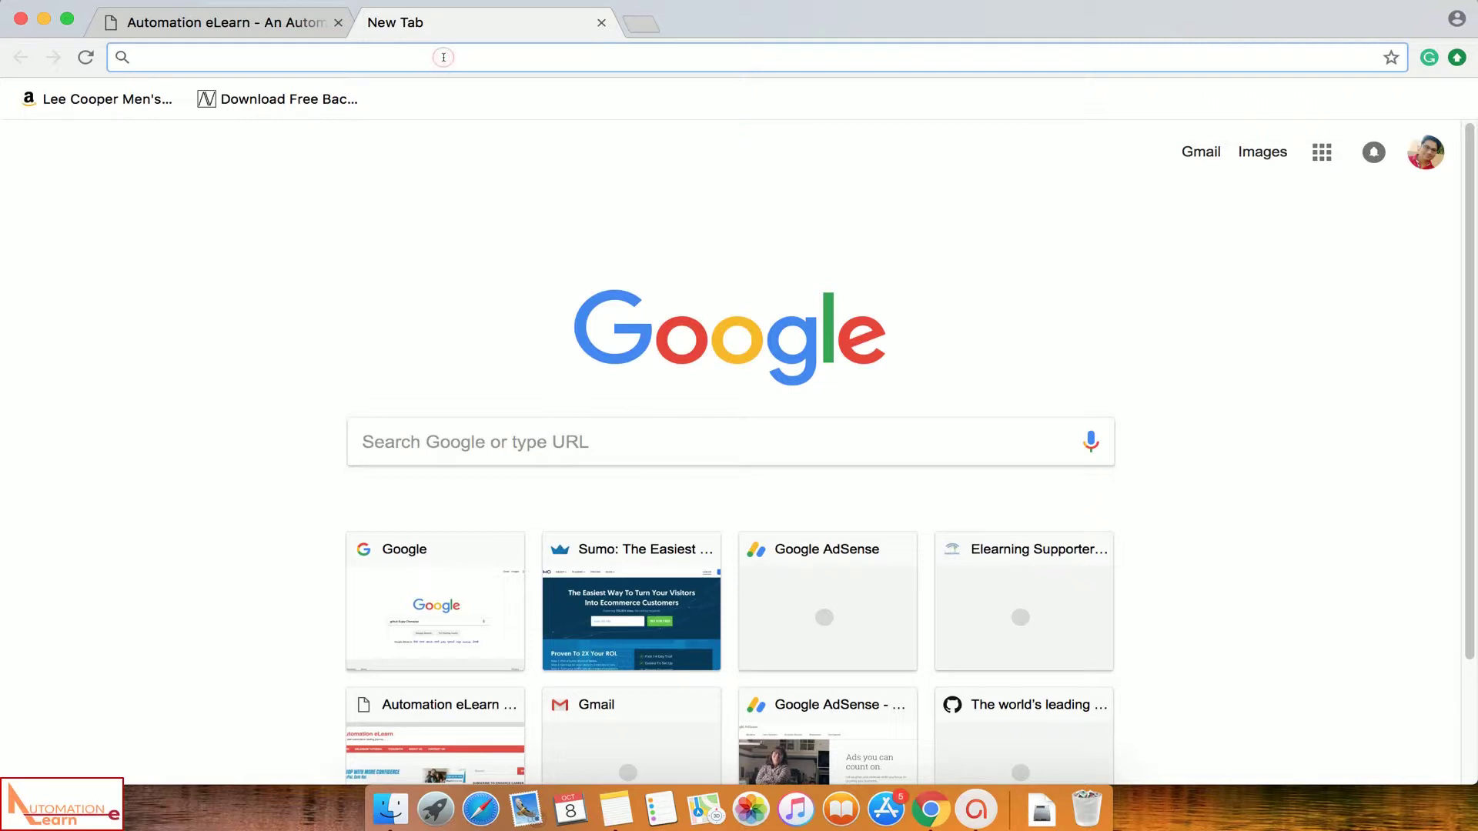
text(google.com)
key(Return)
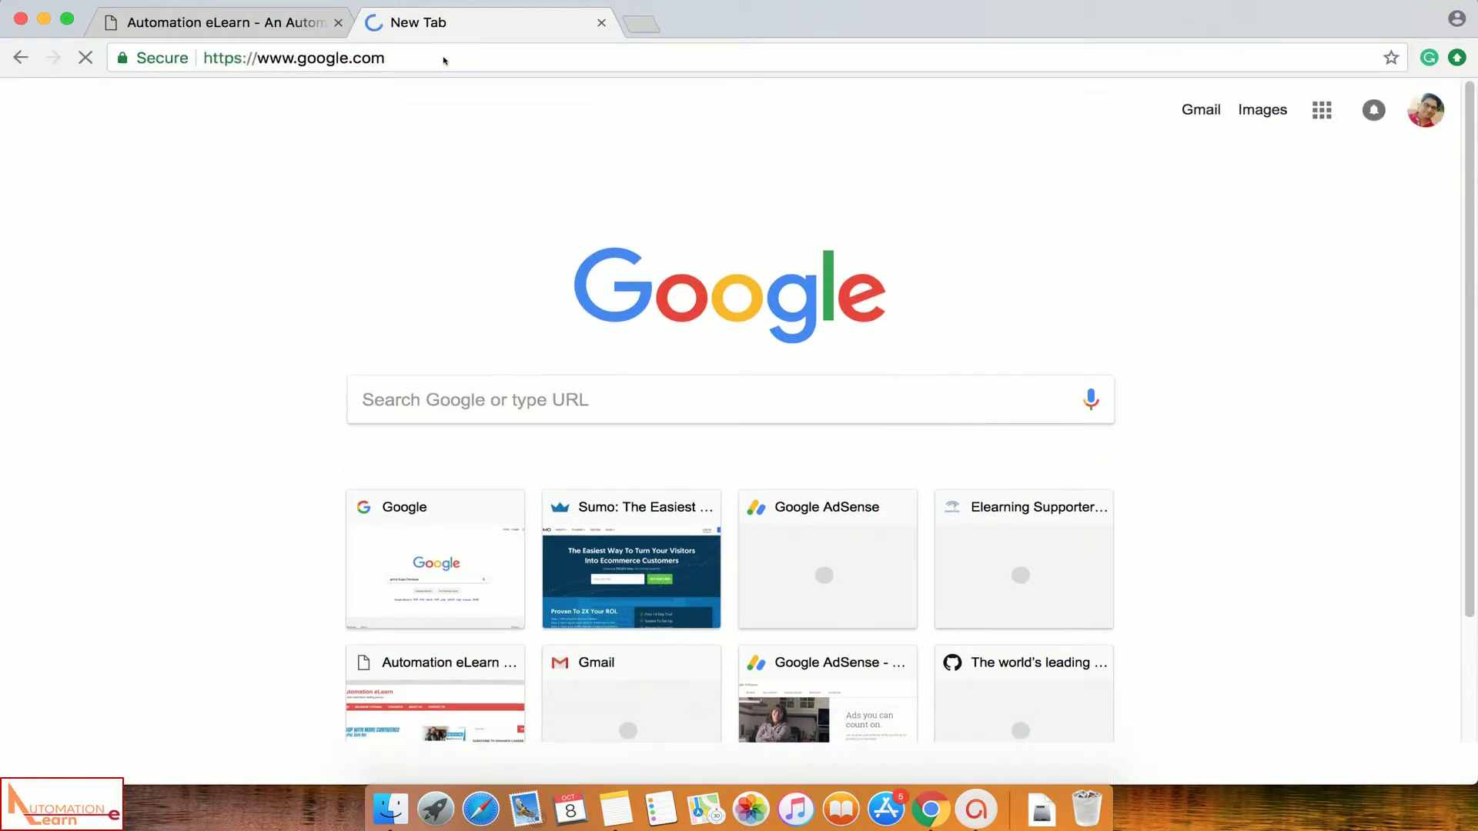
text(eclip)
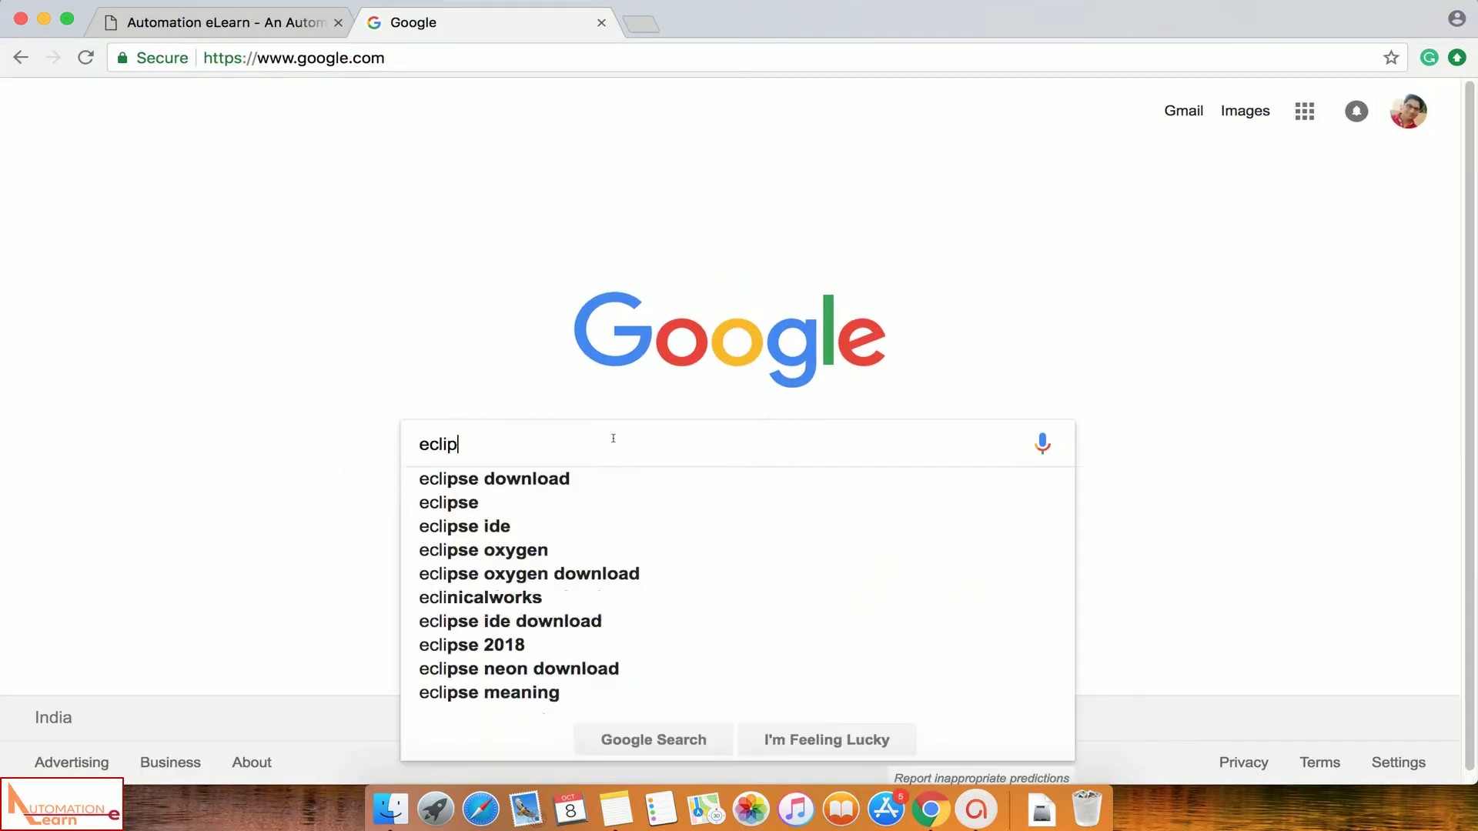
text(se downloaf)
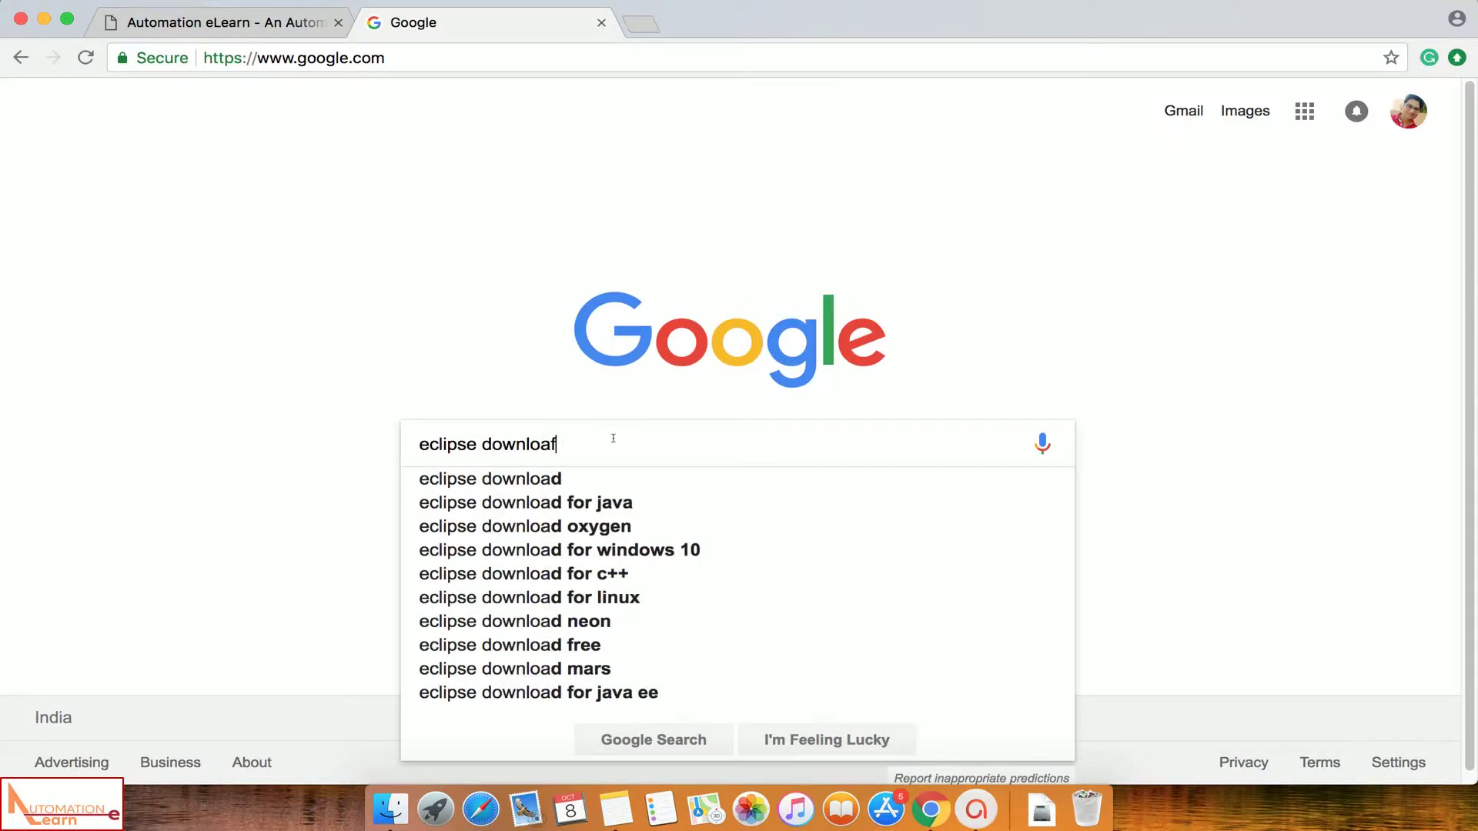
key(Return)
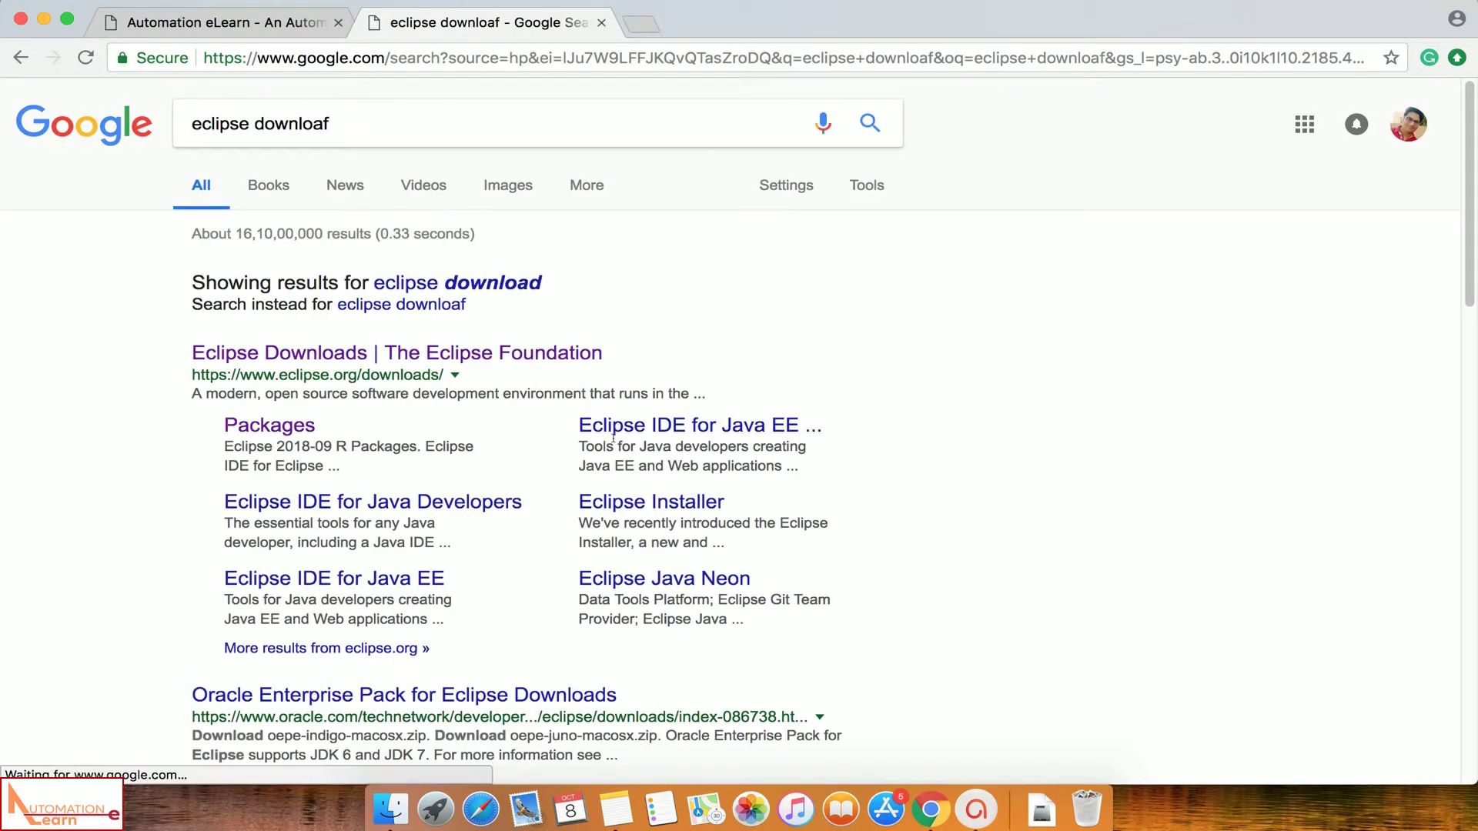
click(480, 285)
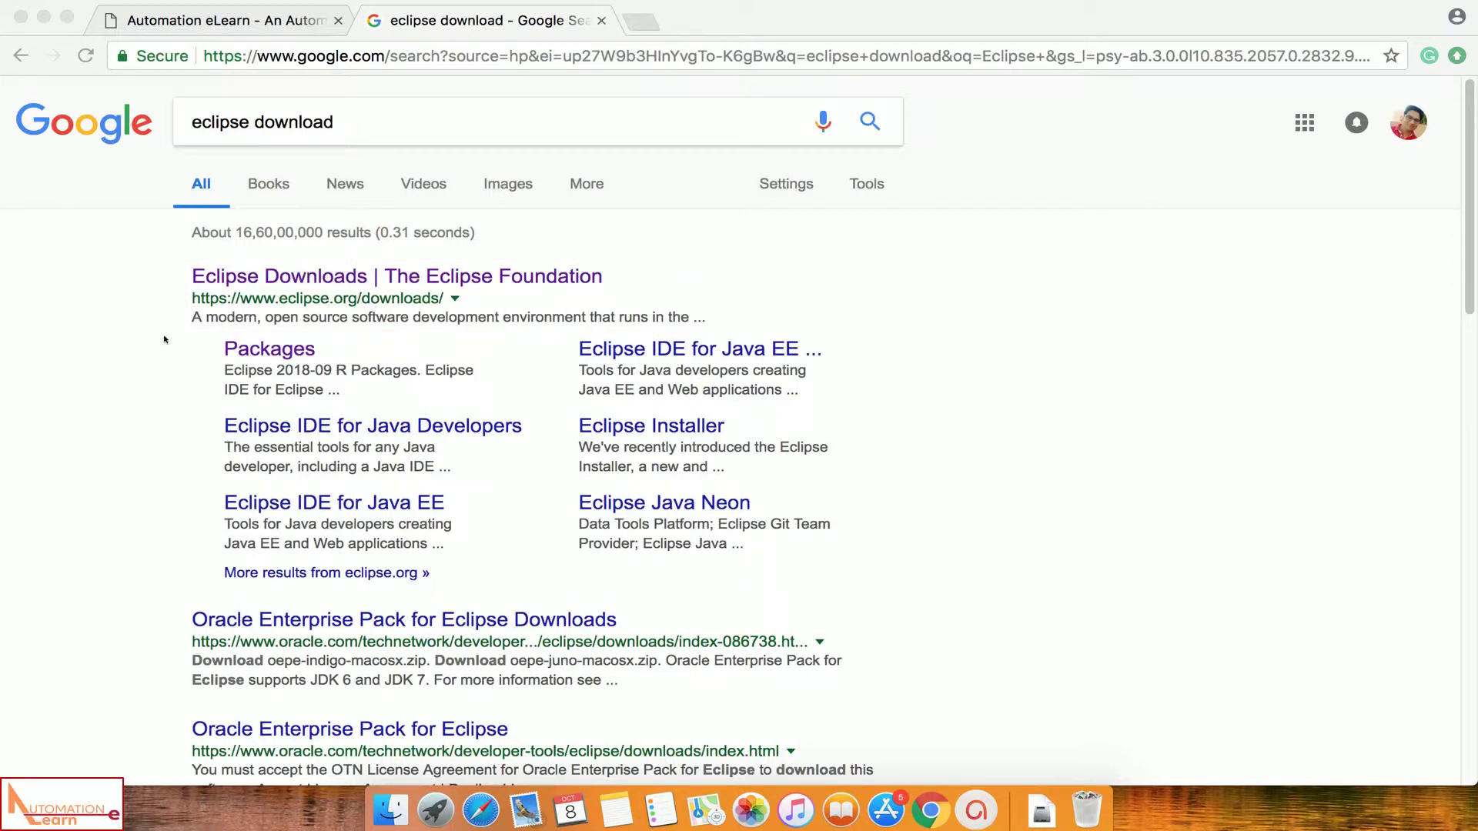
- Open the Eclipse Foundation downloads page from the results and go to the Download Packages page for SimRel 2018-09
click(287, 297)
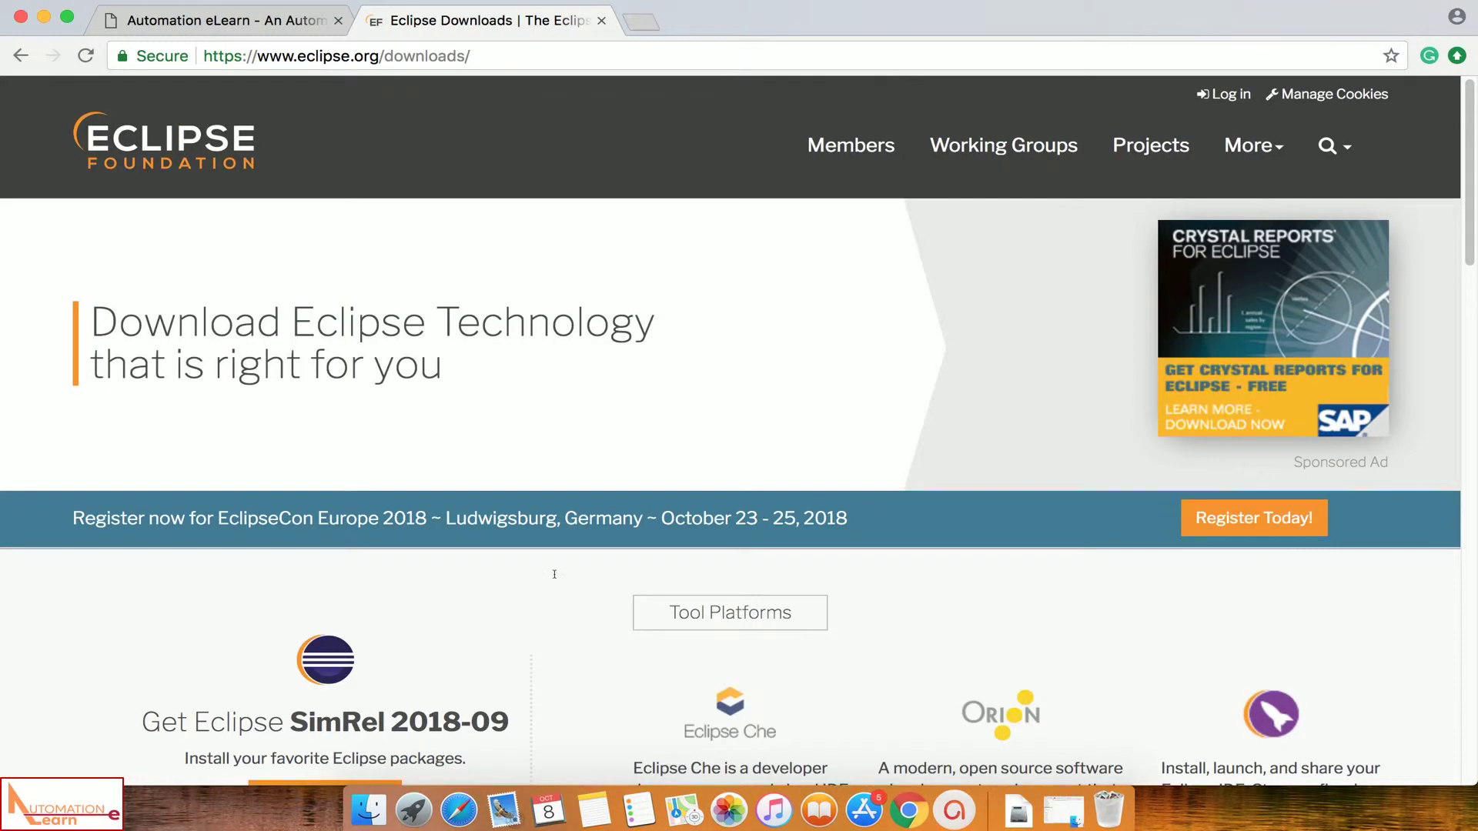
scroll(554, 574, down, 4)
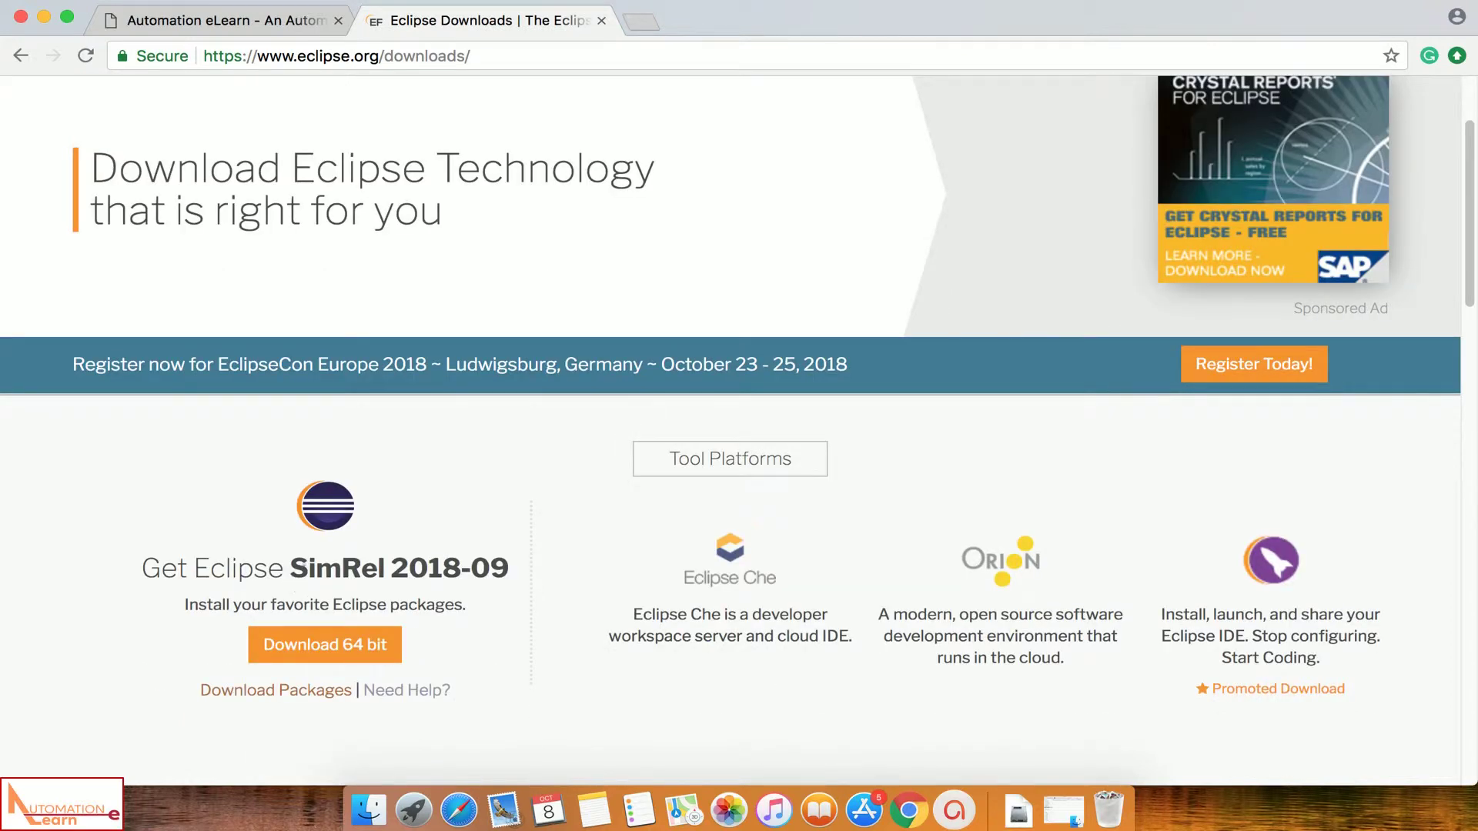
drag(287, 571, 510, 571)
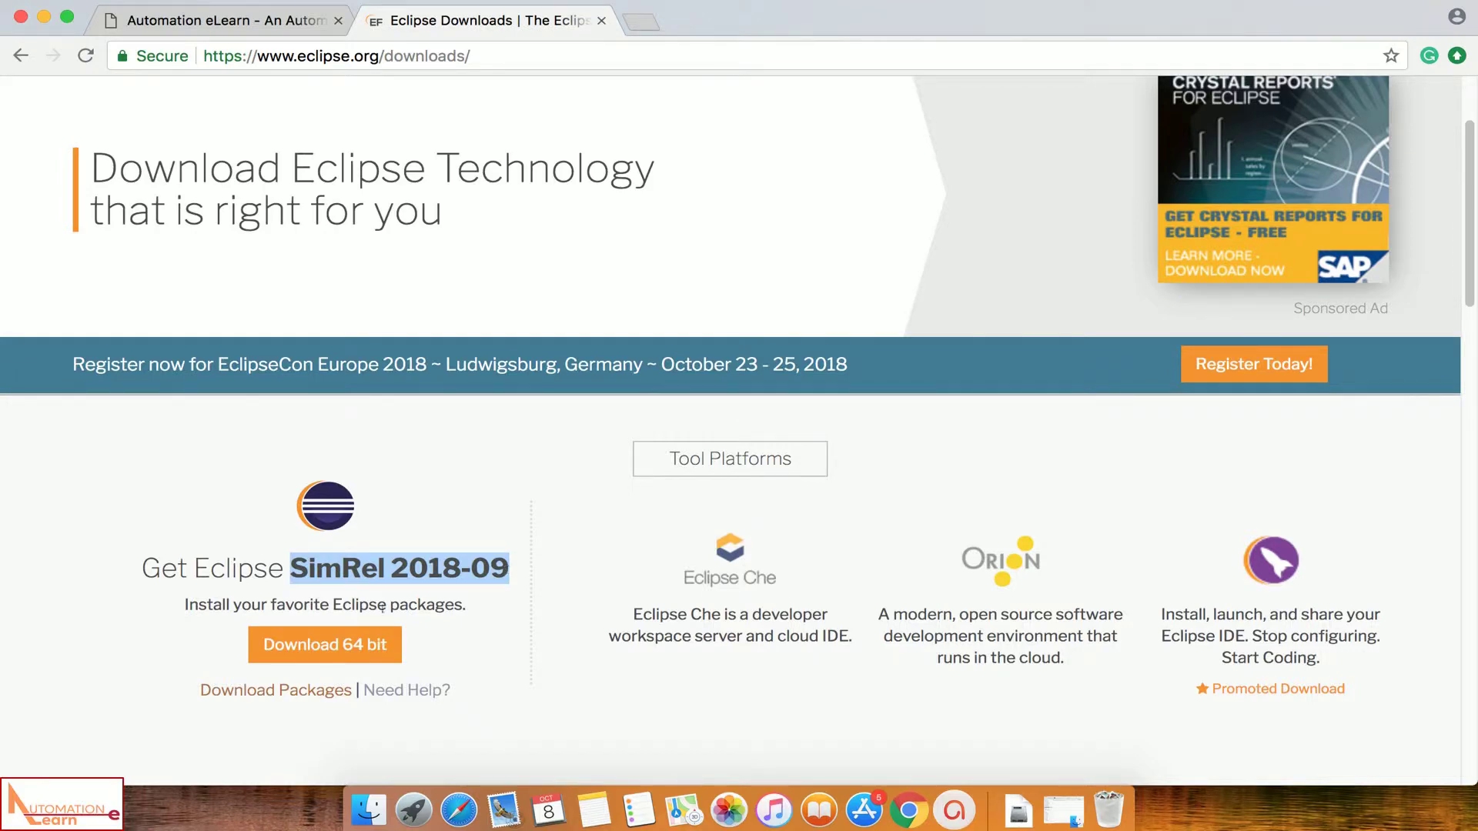
click(312, 692)
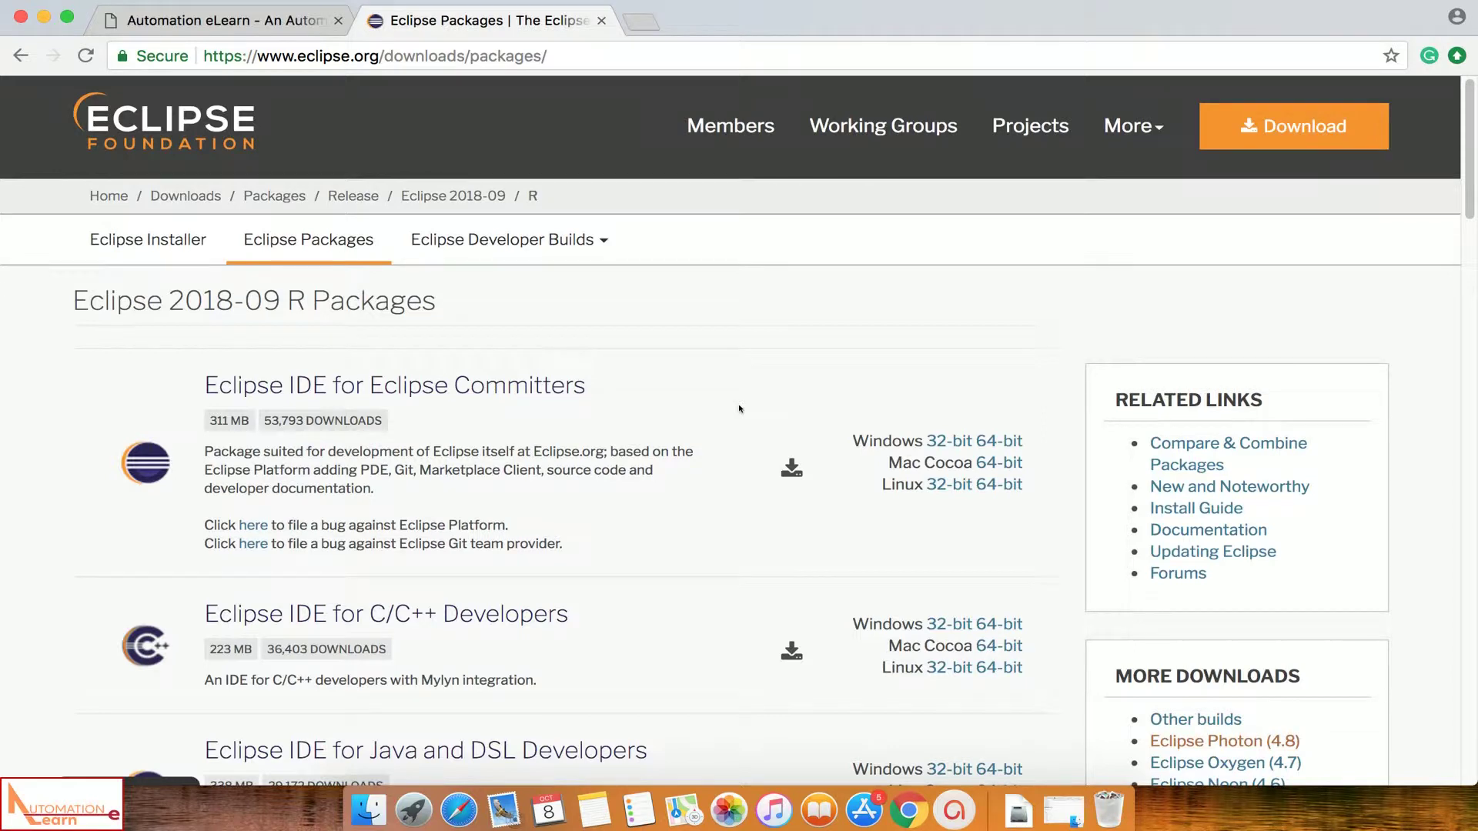
- Download the Mac Cocoa 64-bit package of Eclipse IDE for Java Developers from the offered mirror
scroll(739, 408, down, 3)
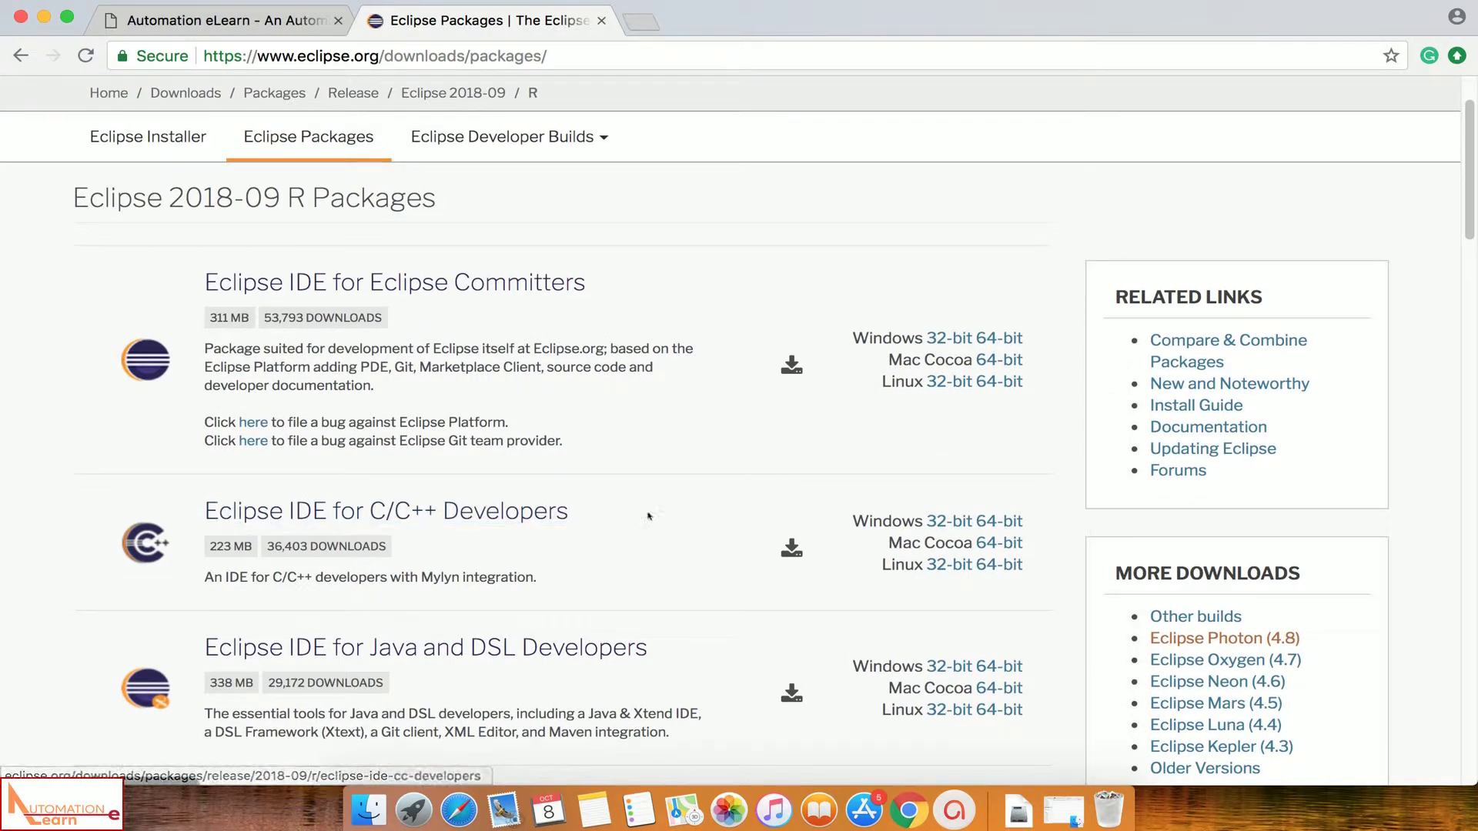
scroll(649, 514, down, 1)
scroll(649, 516, down, 2)
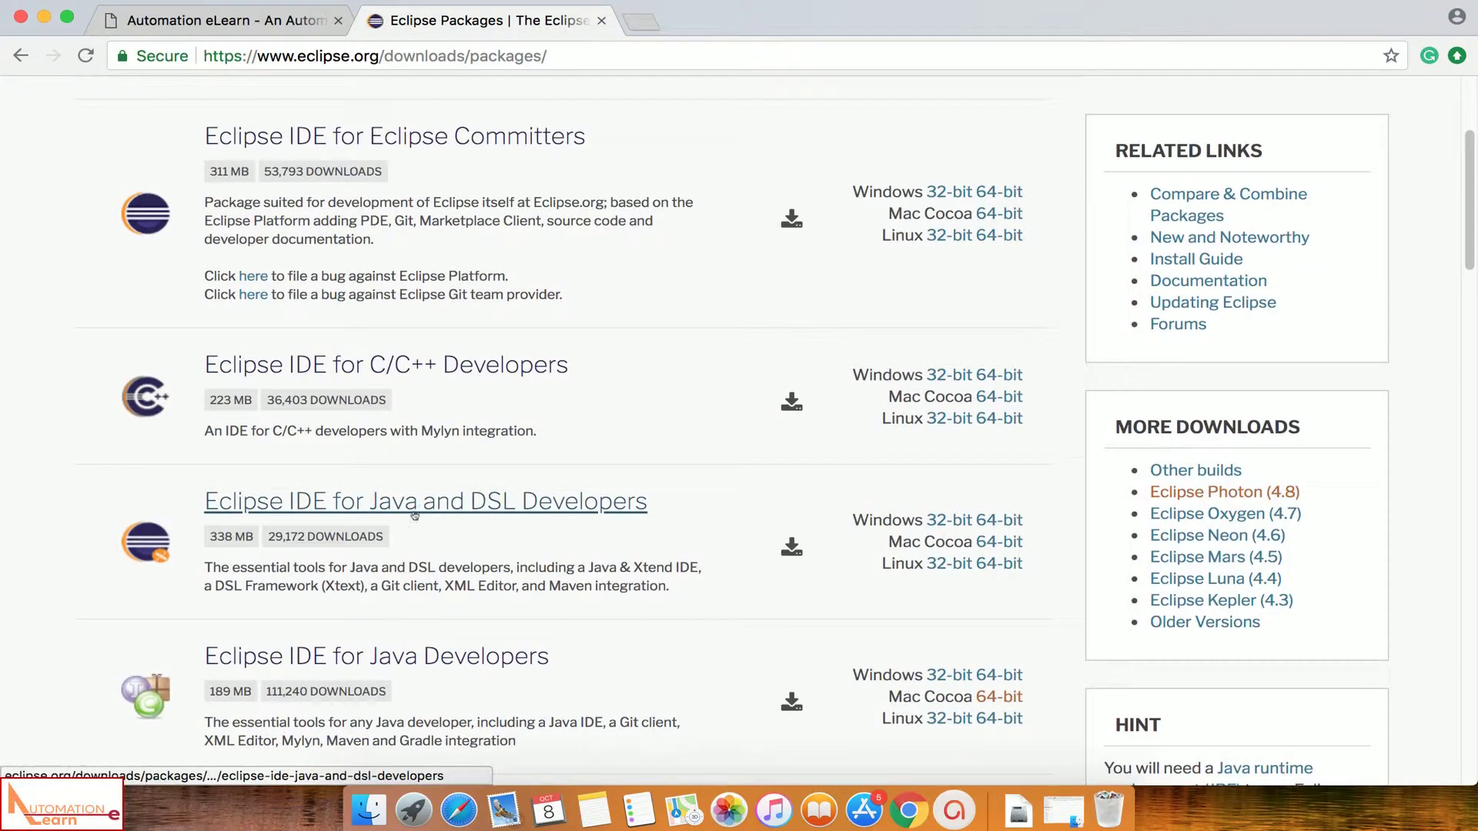
scroll(710, 595, down, 2)
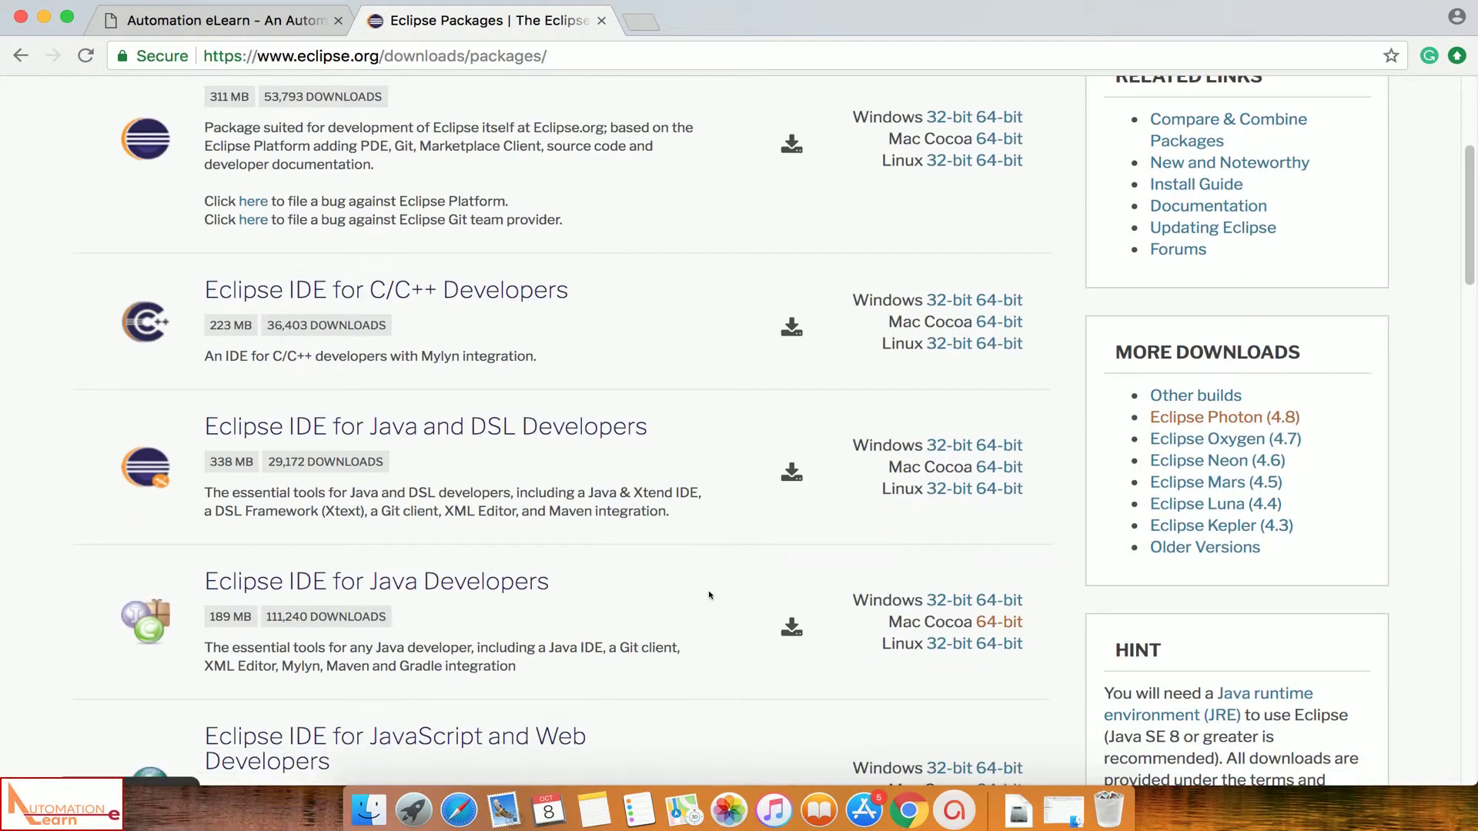
scroll(709, 595, down, 2)
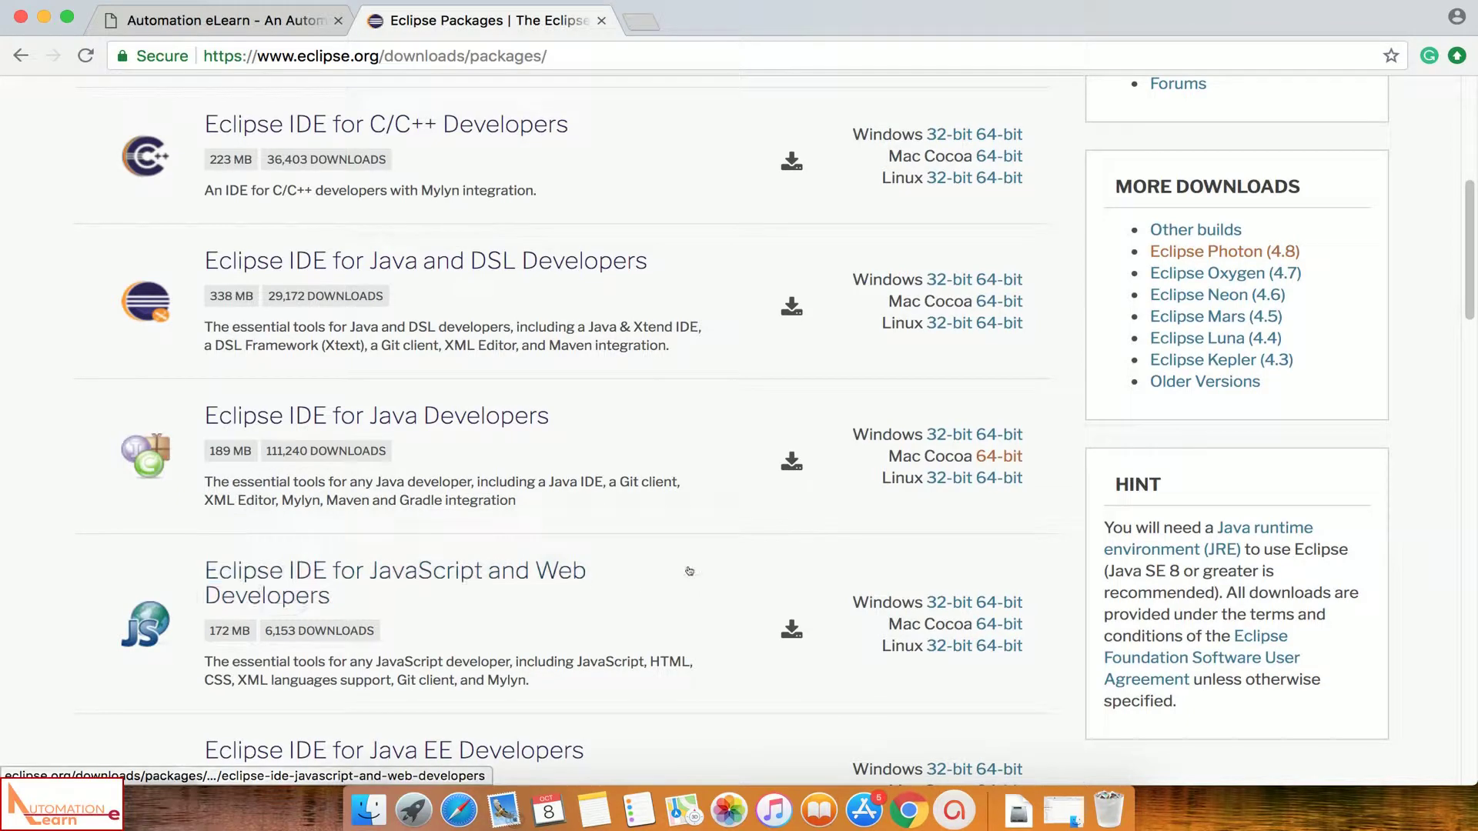
scroll(731, 558, down, 3)
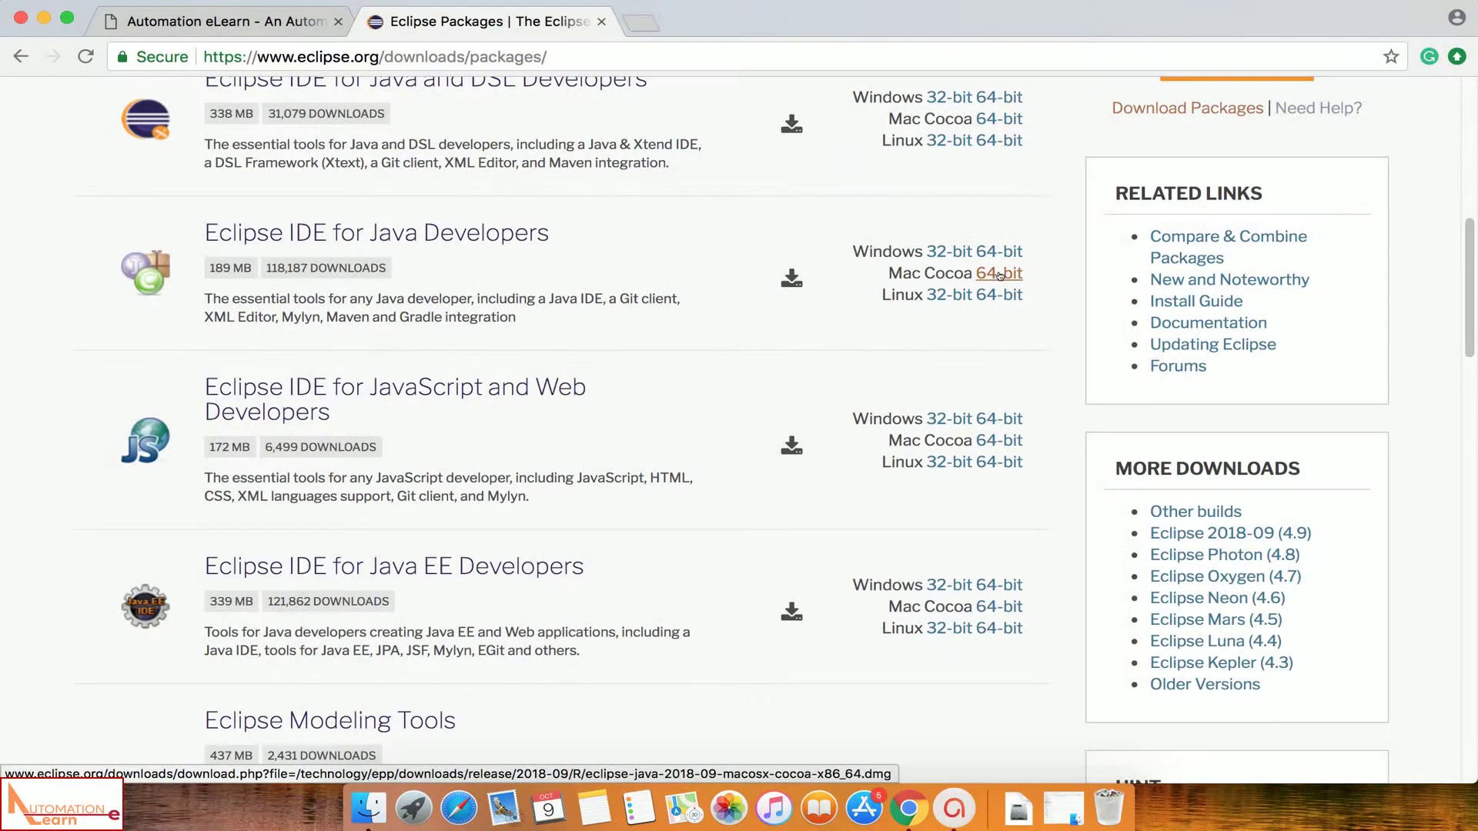
click(1000, 275)
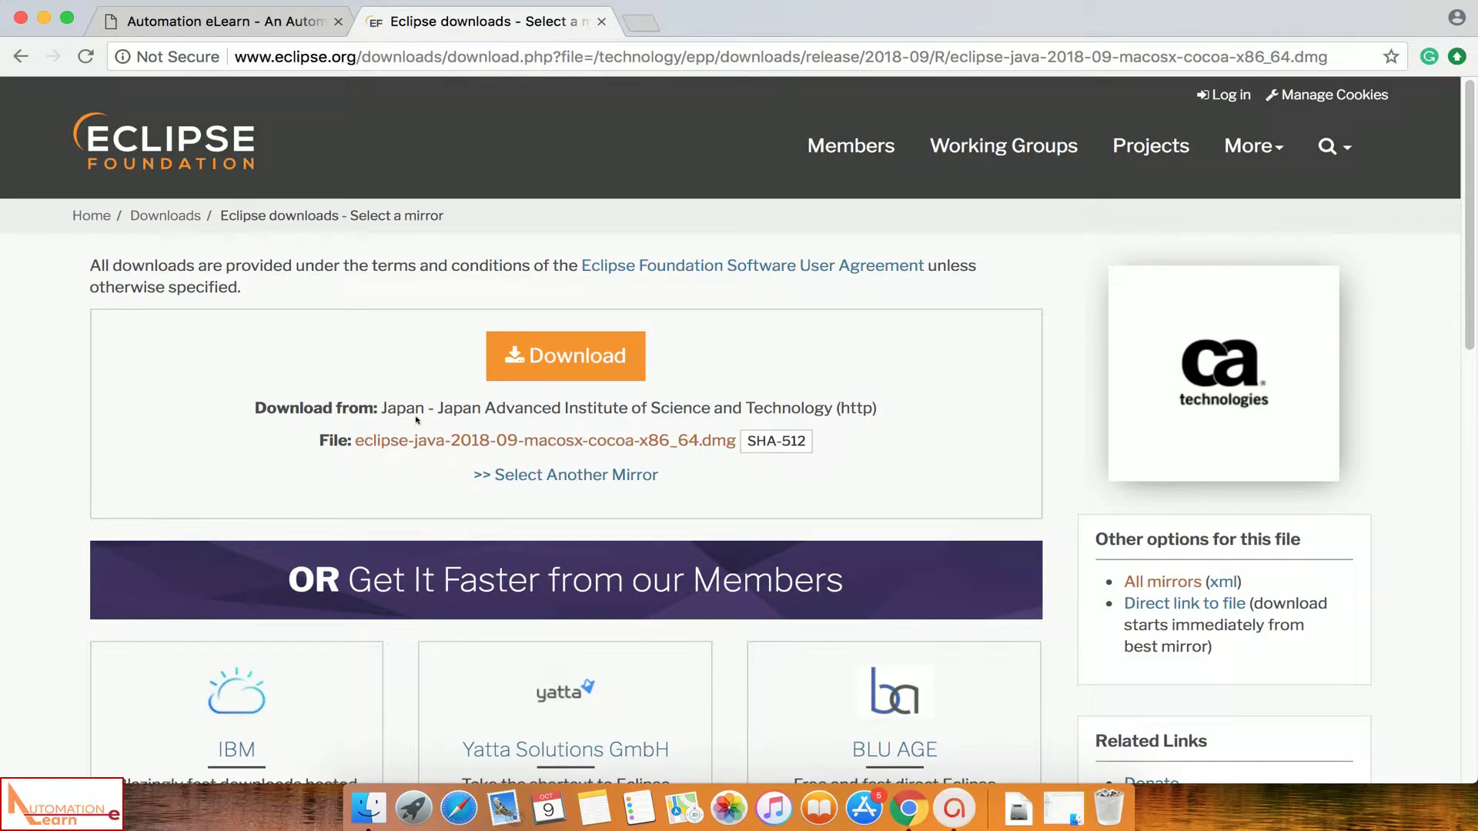
click(573, 359)
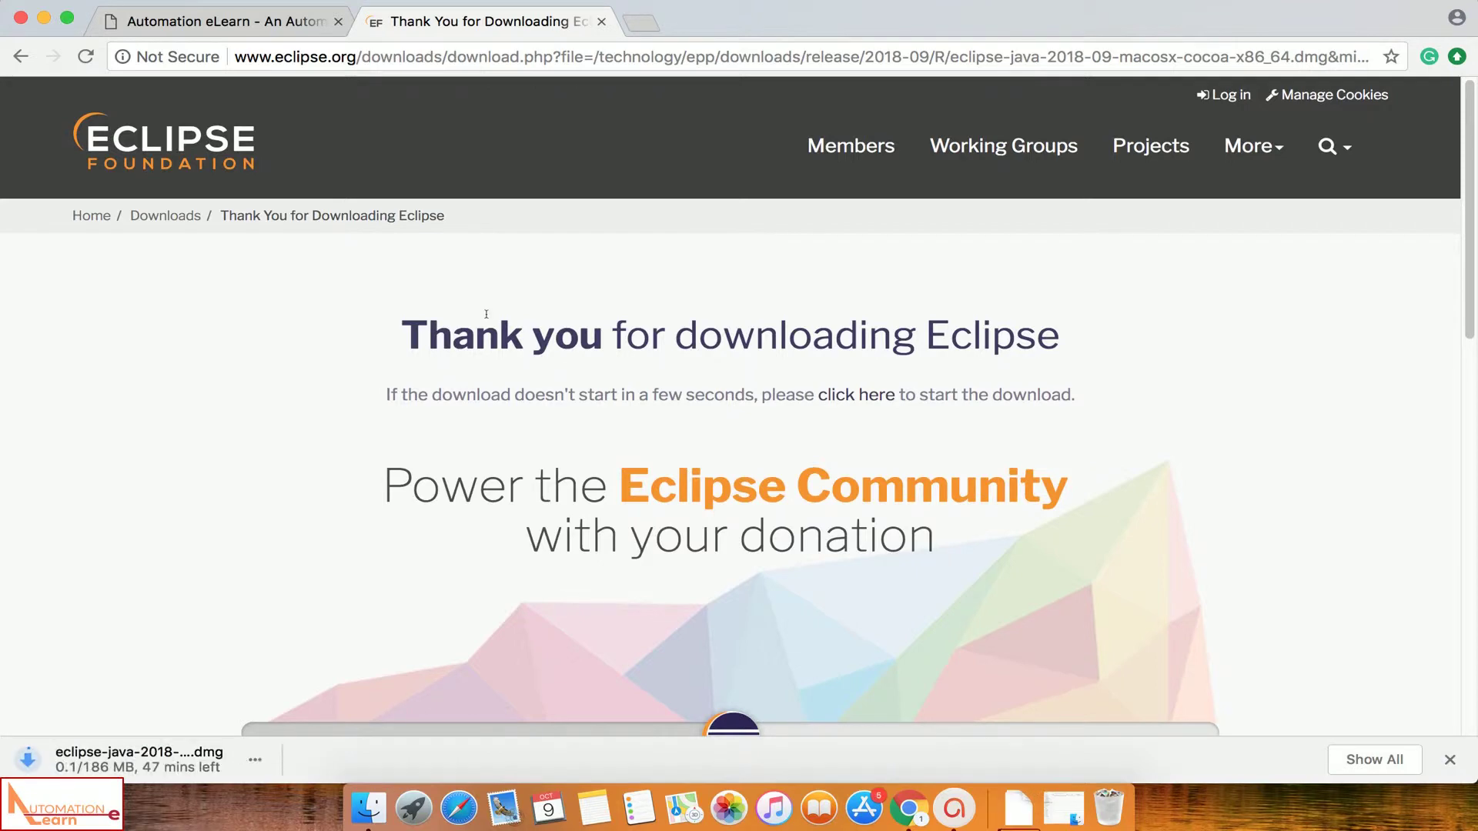
- Cancel the running Eclipse download, switch to Finder and open the existing Eclipse Java 2018-09 disk image in Downloads
click(255, 762)
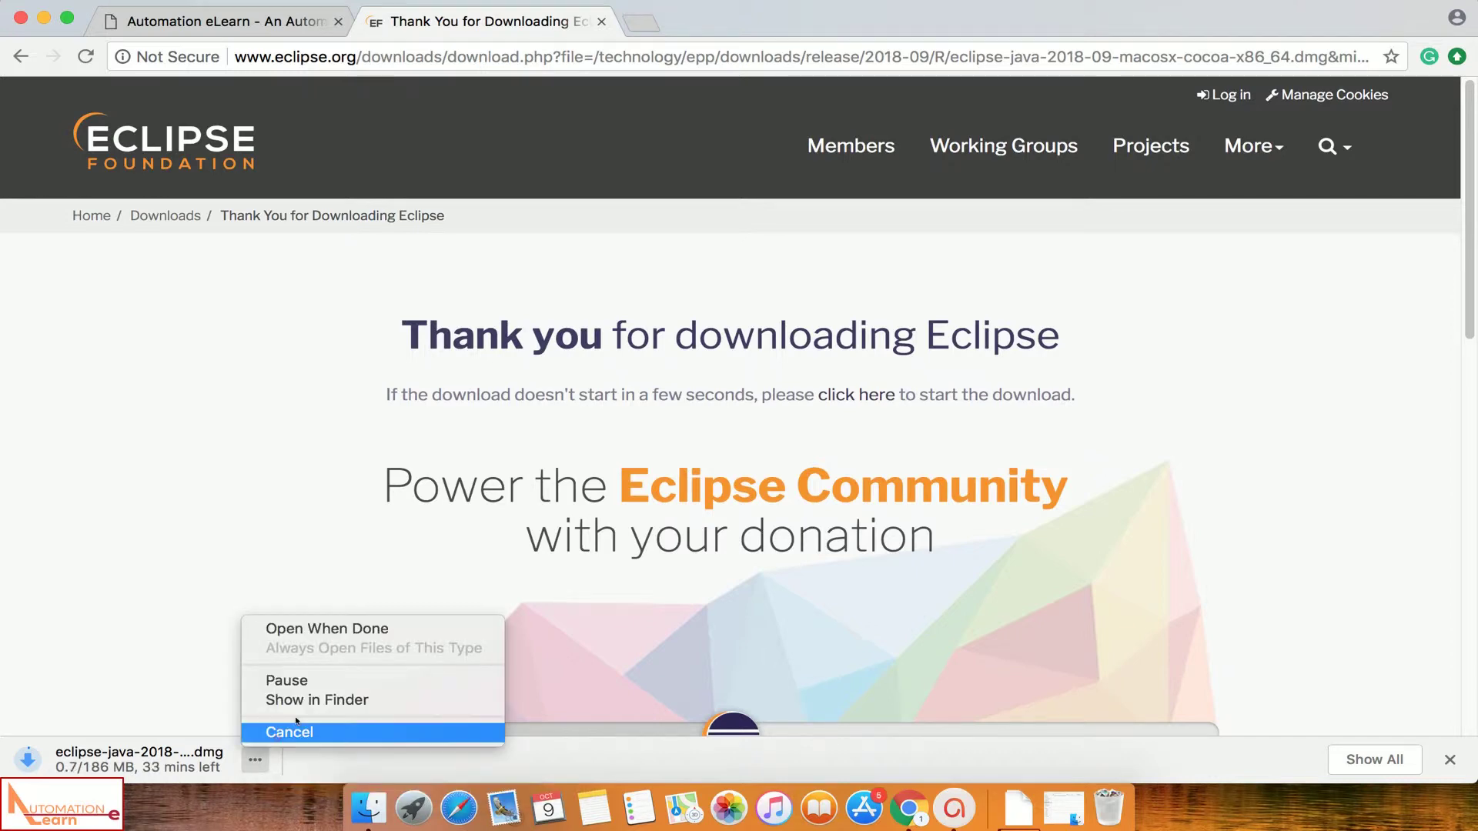
click(307, 730)
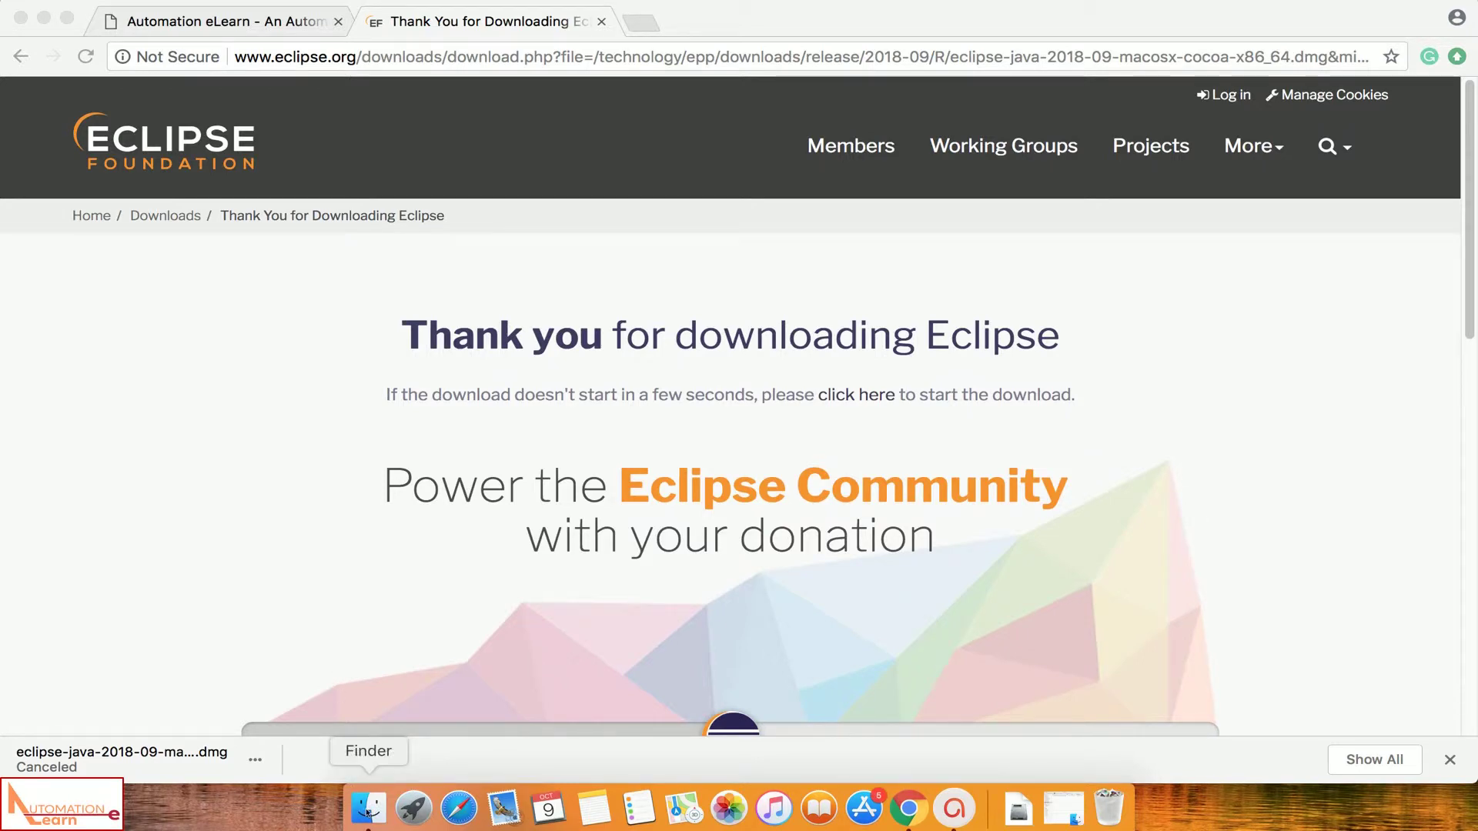
click(368, 809)
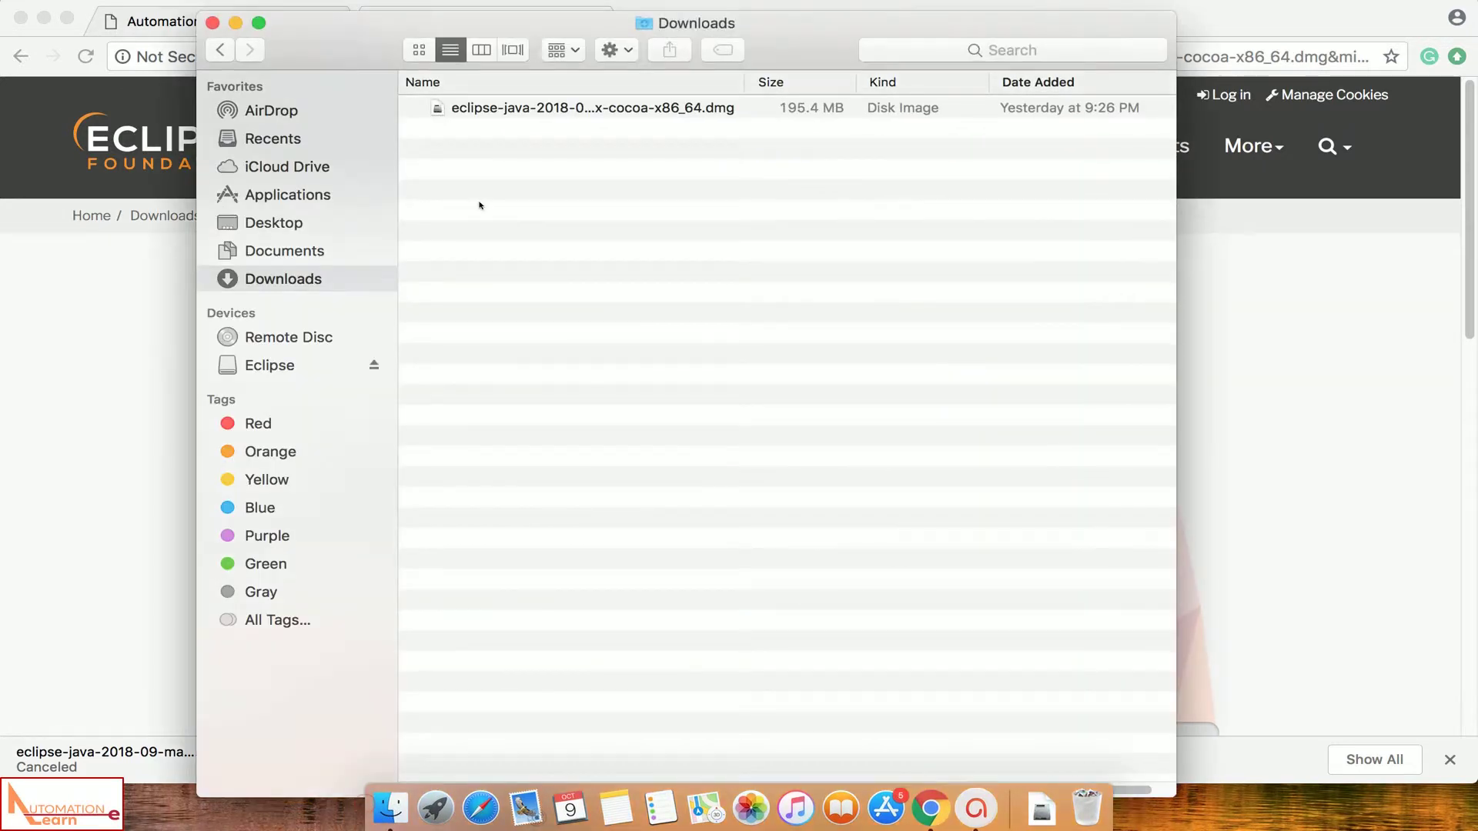
click(663, 113)
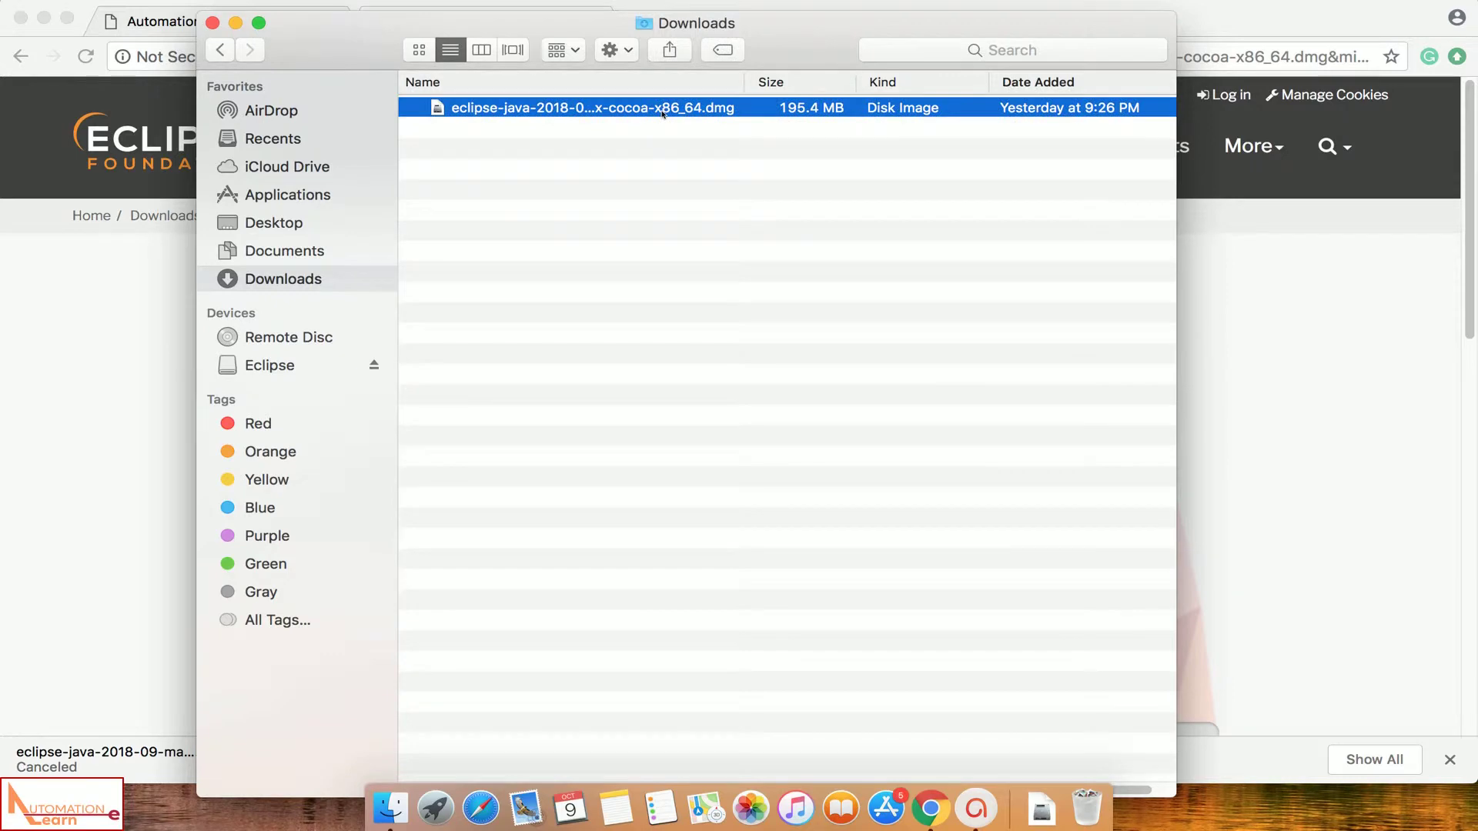
click(663, 112)
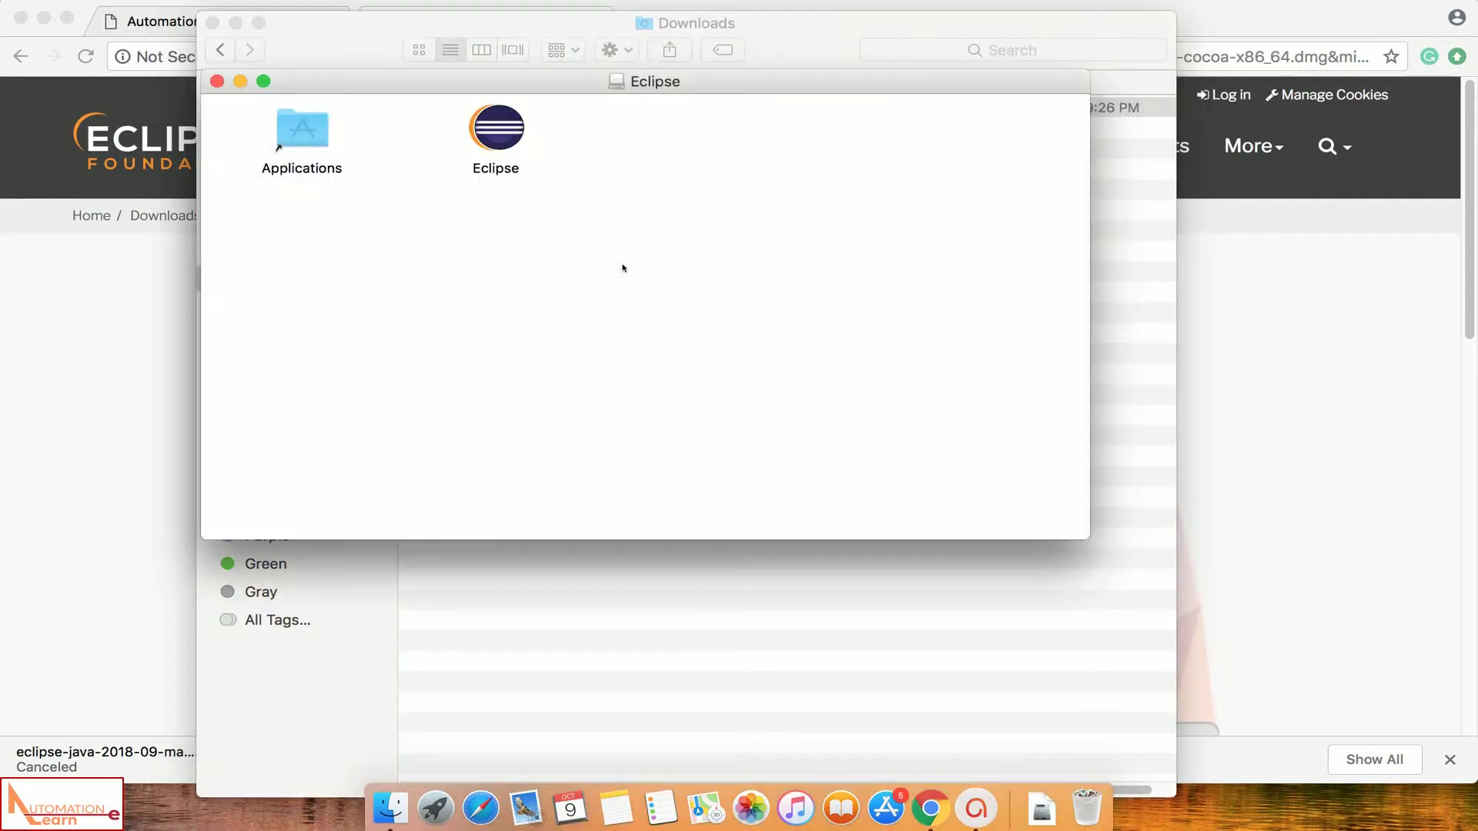
- Copy the Eclipse app from the disk image into the Applications folder and close the disk image window
click(521, 177)
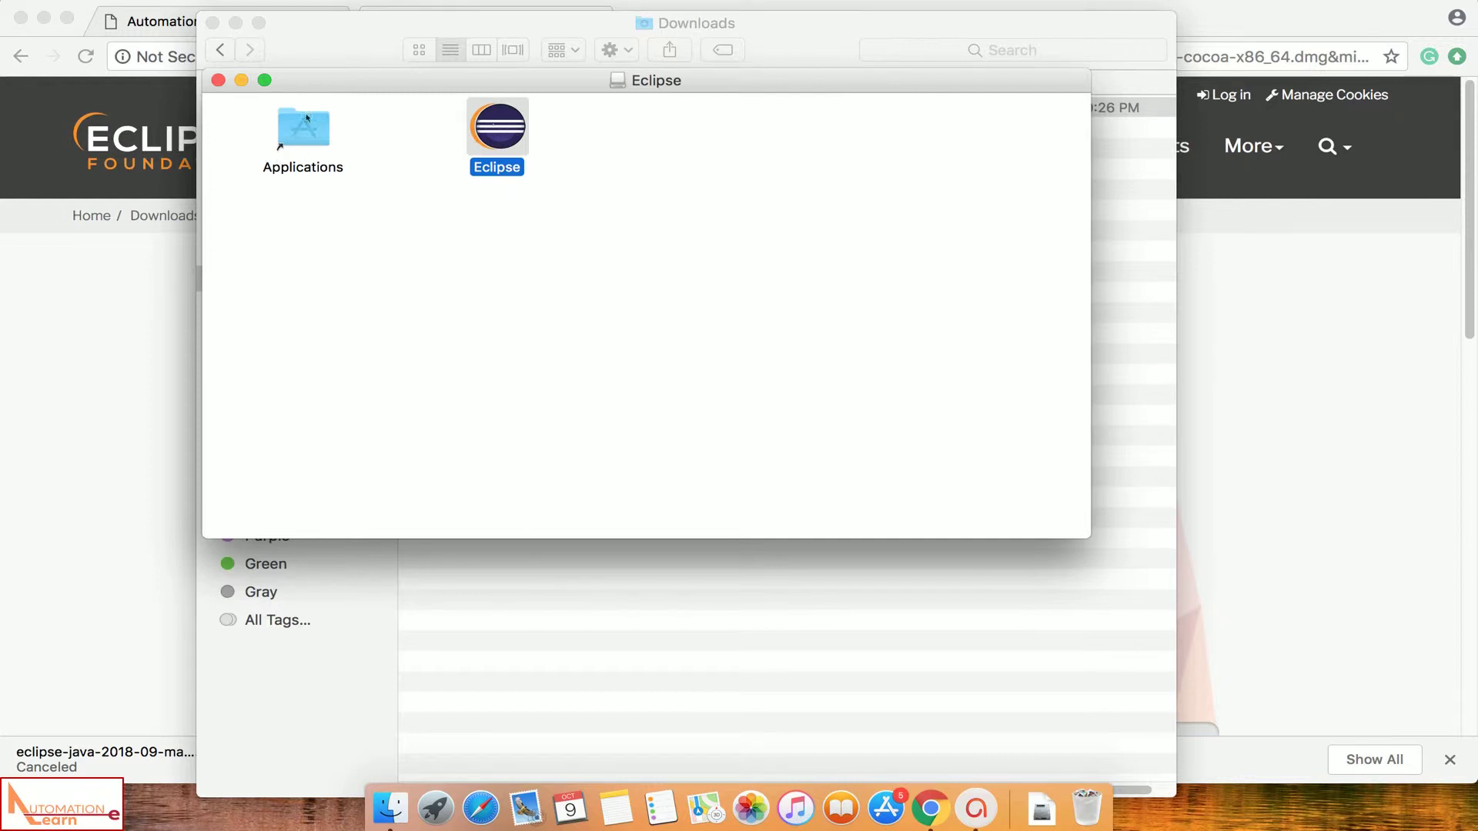
drag(306, 117, 310, 129)
click(218, 80)
- Launch Eclipse from the Applications folder and allow the app downloaded from the Internet to open
click(287, 195)
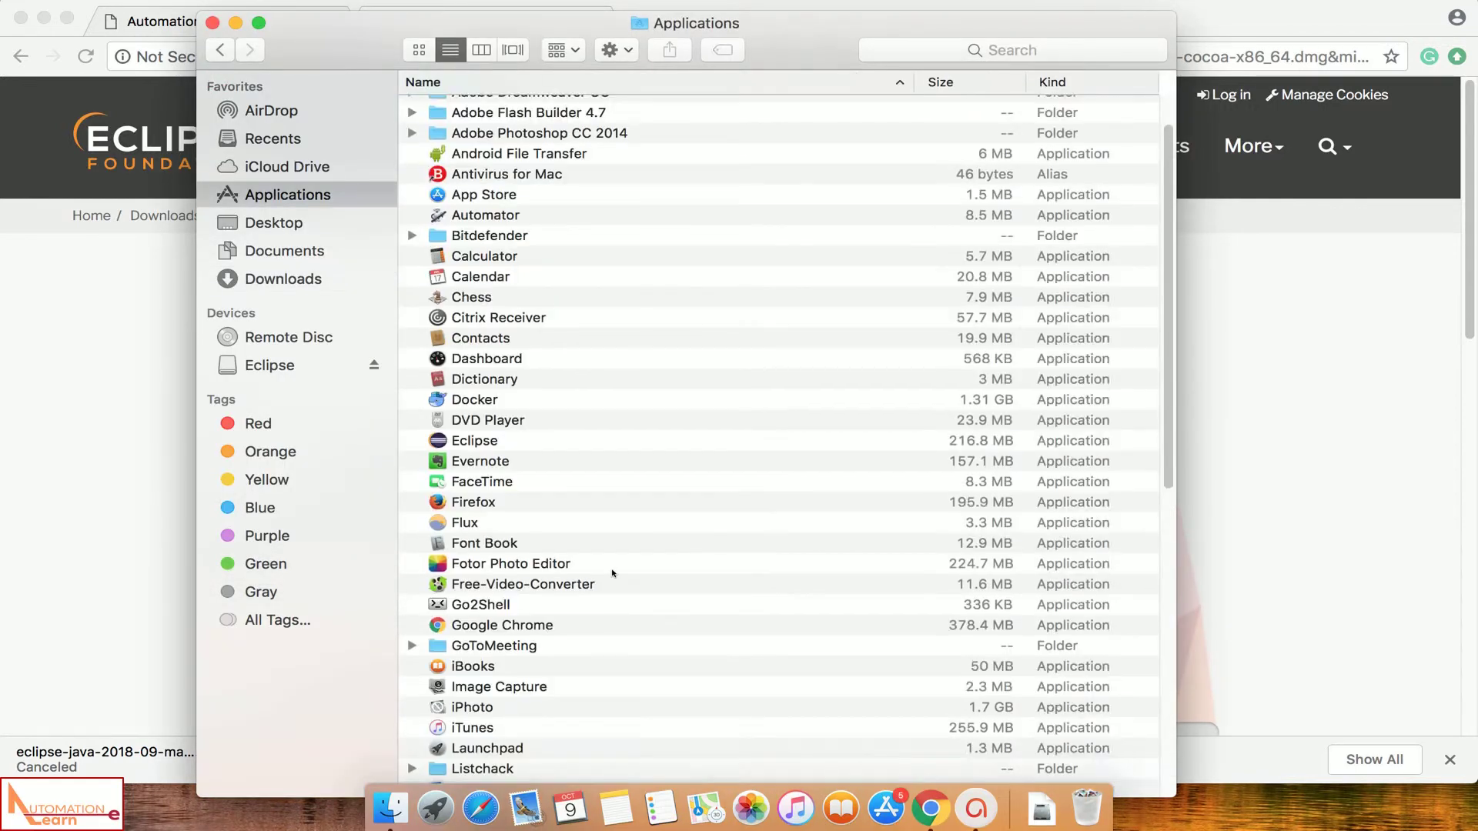
scroll(611, 567, down, 6)
scroll(612, 571, up, 4)
scroll(613, 571, up, 4)
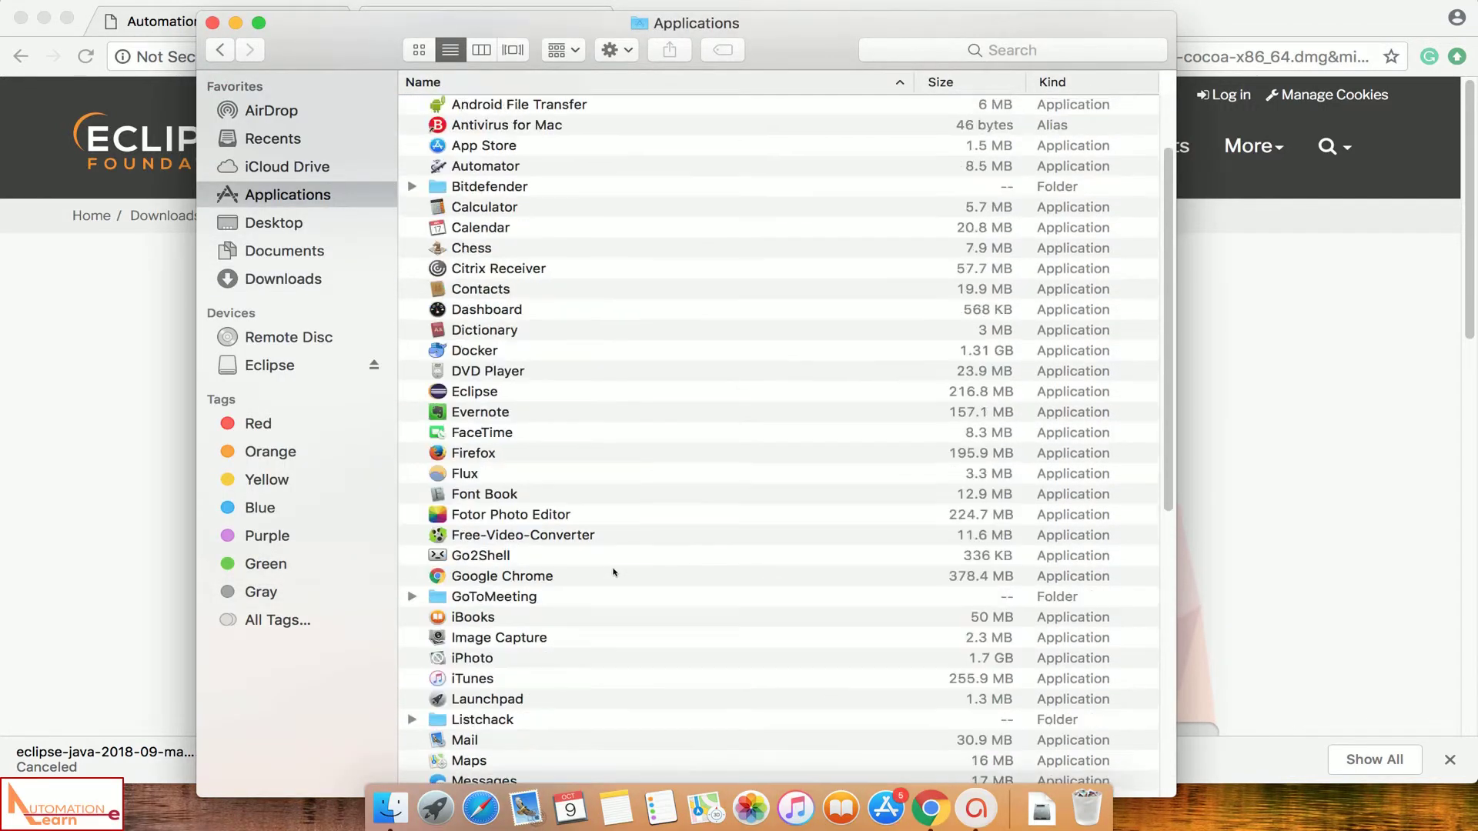
scroll(613, 572, down, 5)
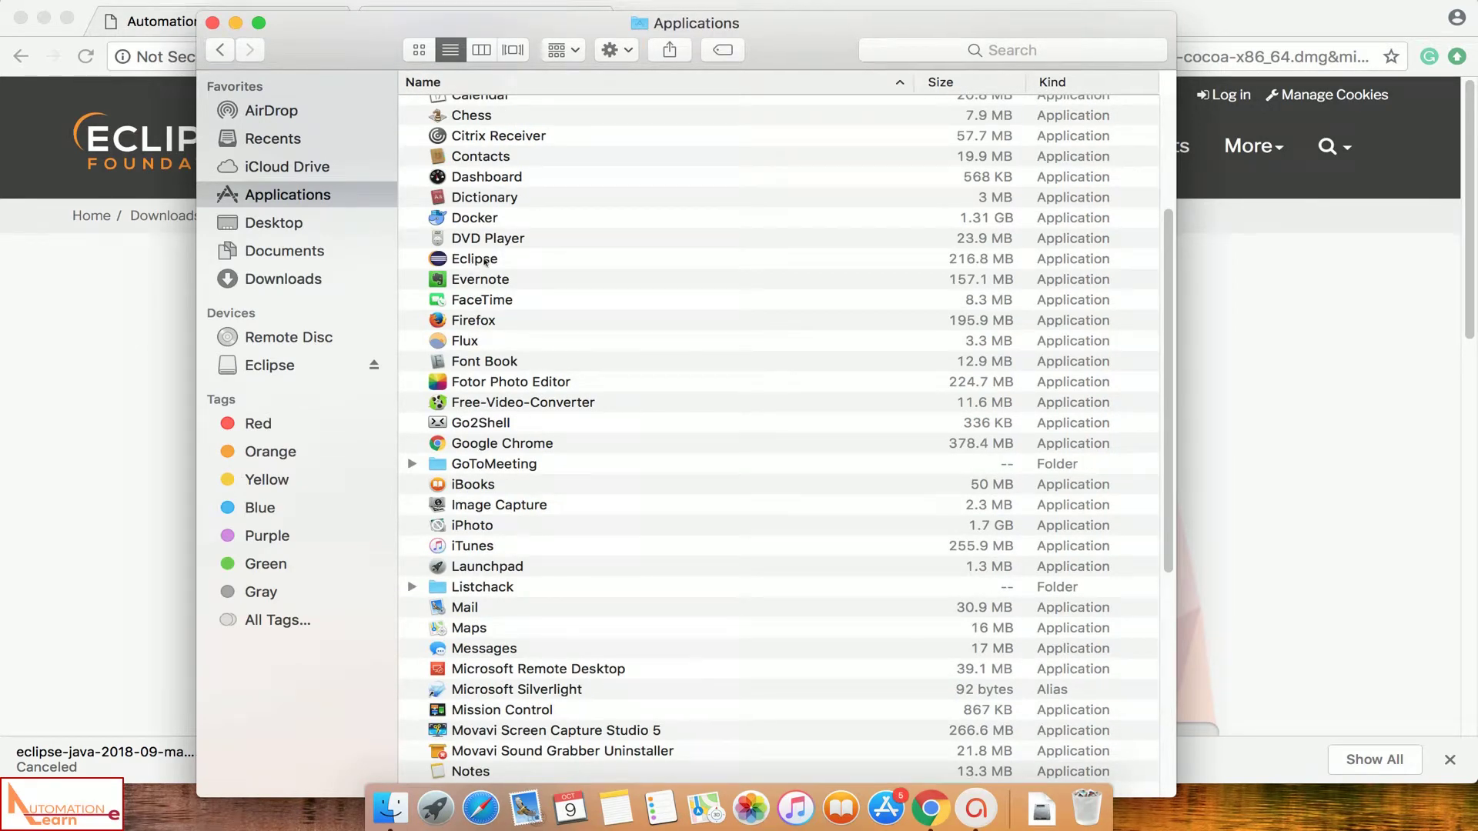
scroll(485, 262, down, 1)
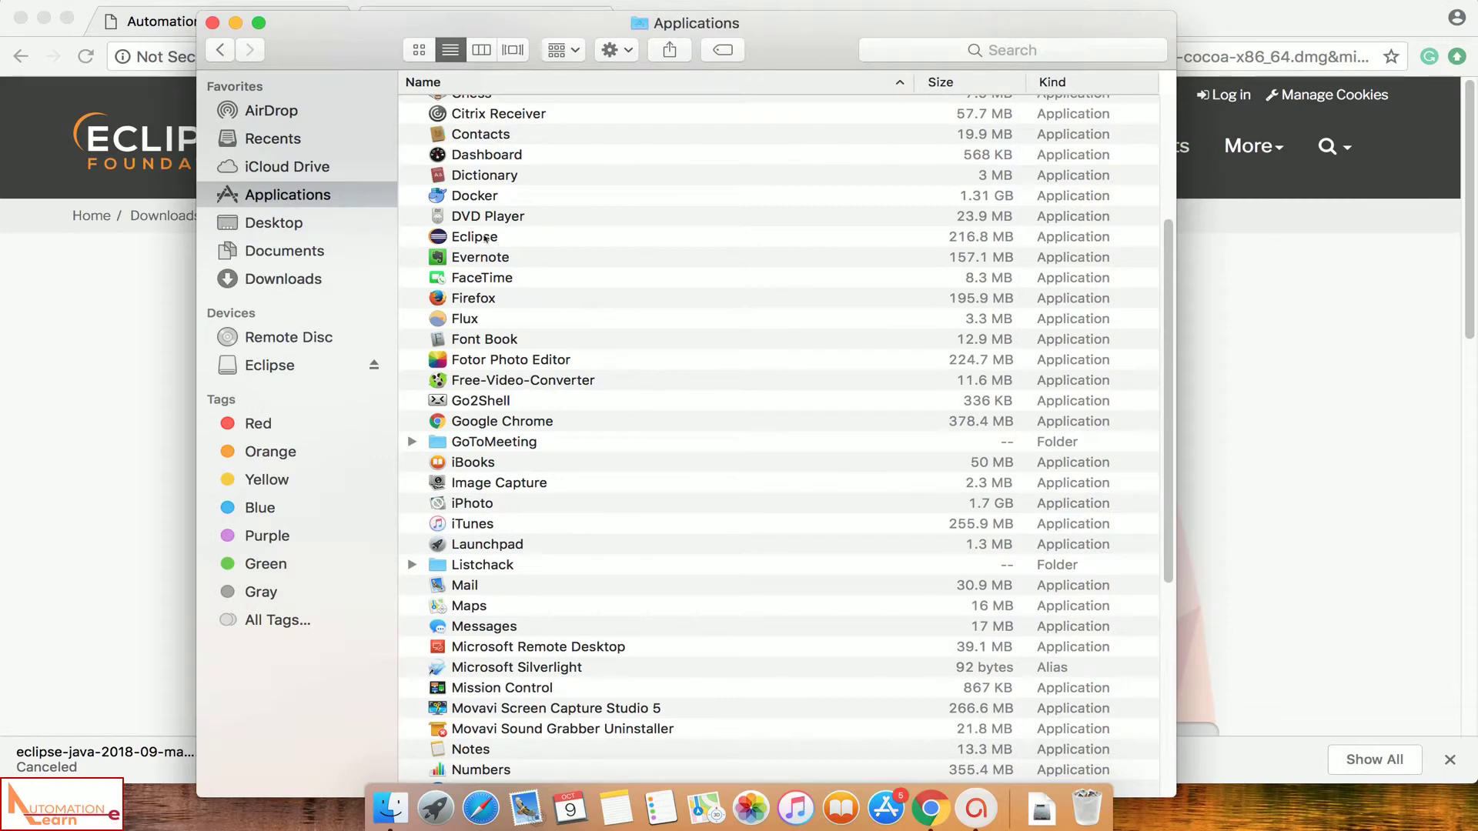
double_click(484, 240)
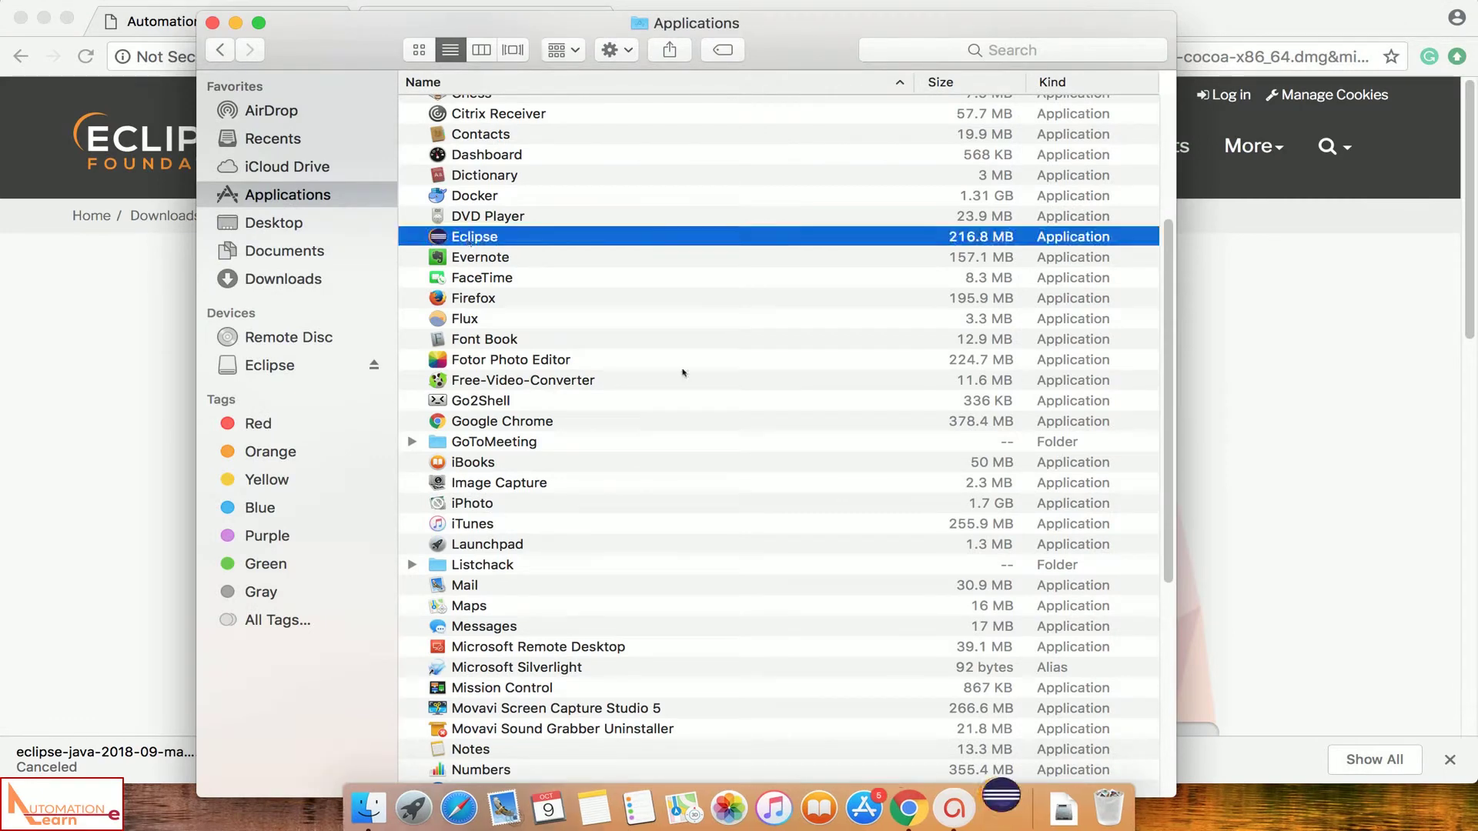
scroll(683, 370, down, 5)
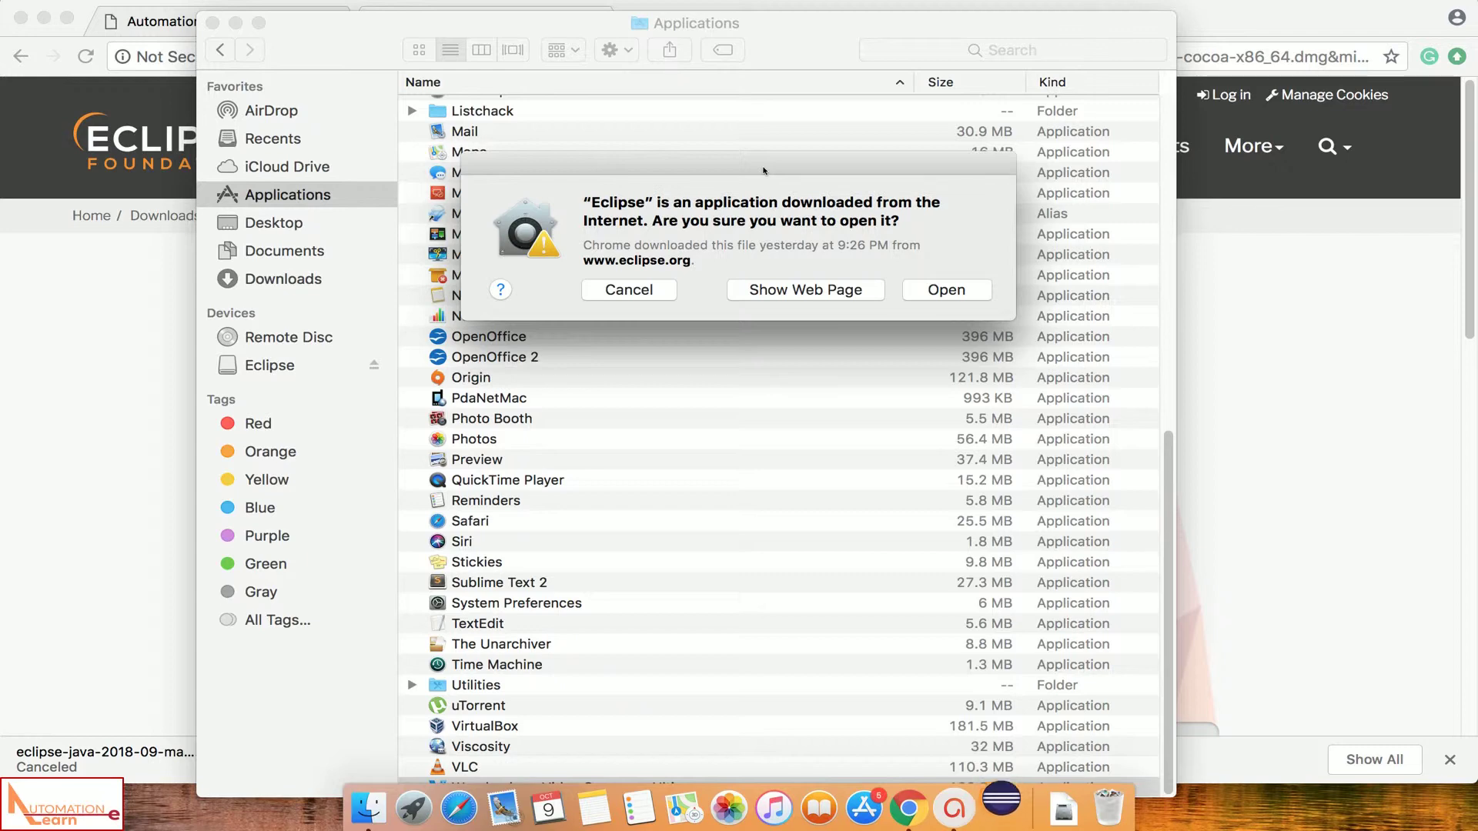
click(946, 291)
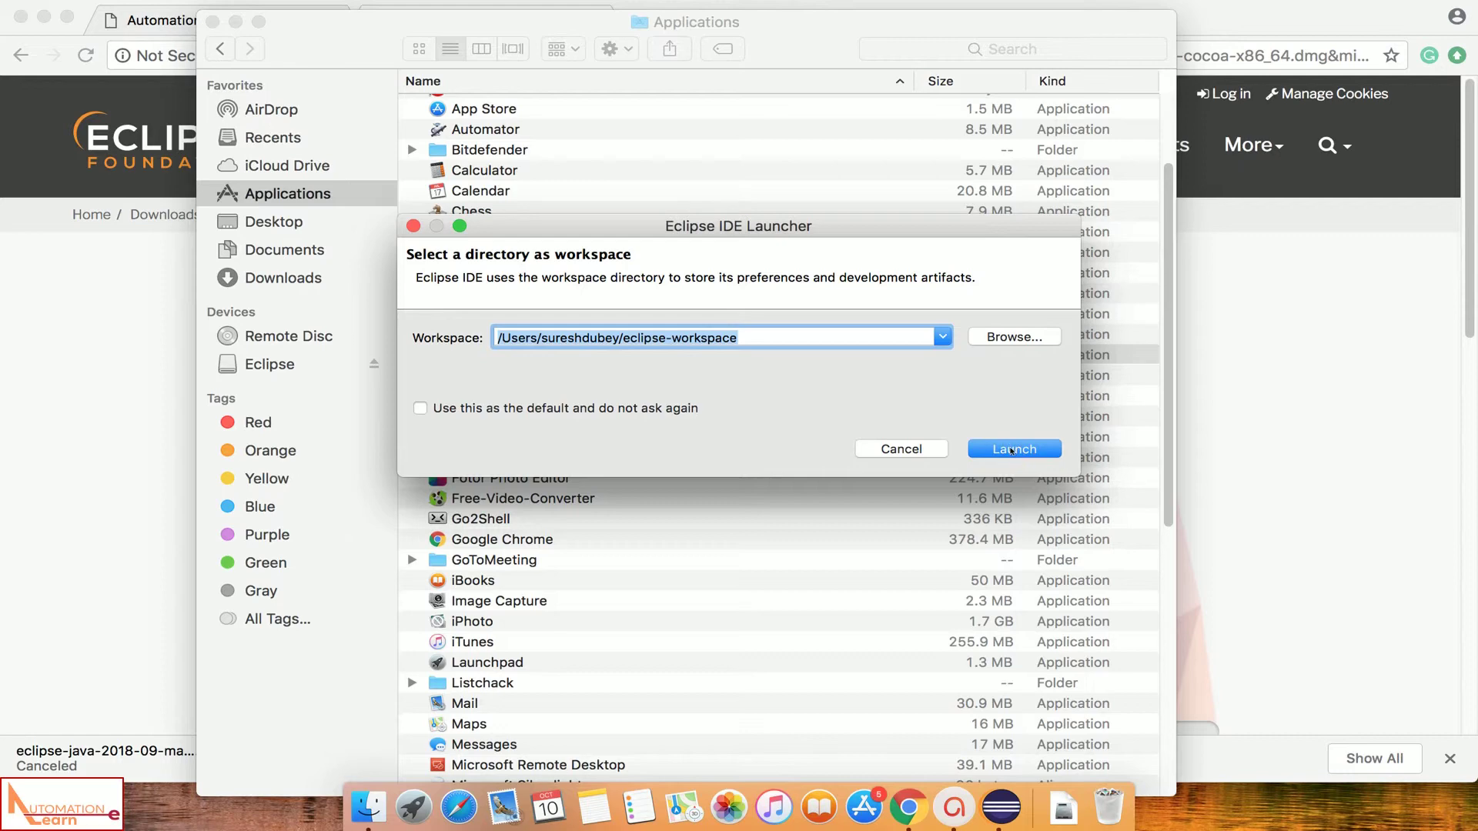
- Start Eclipse with the suggested eclipse-workspace directory, accept updating the older workspace, and close the Welcome page
click(1012, 450)
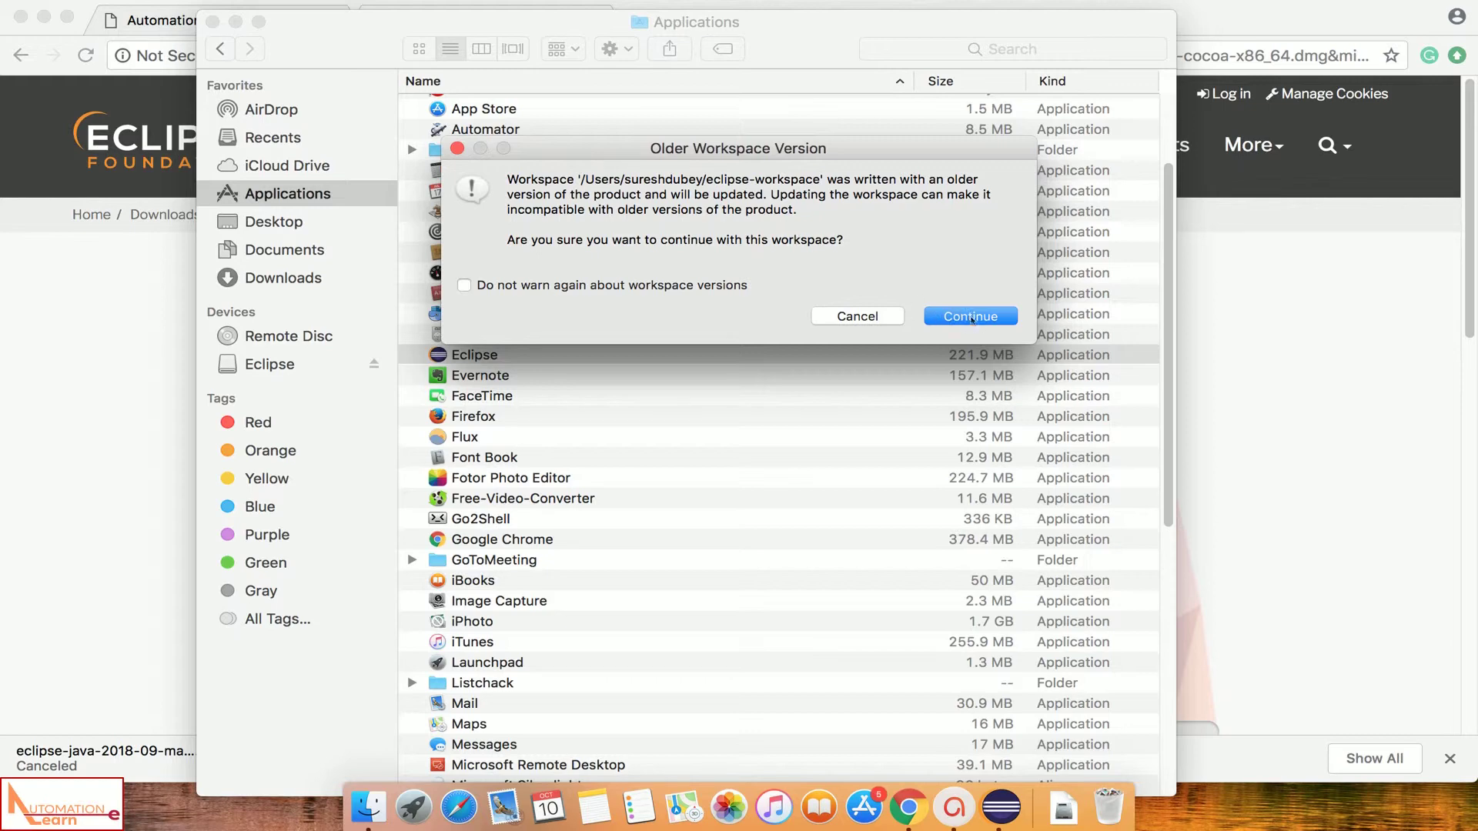
click(972, 318)
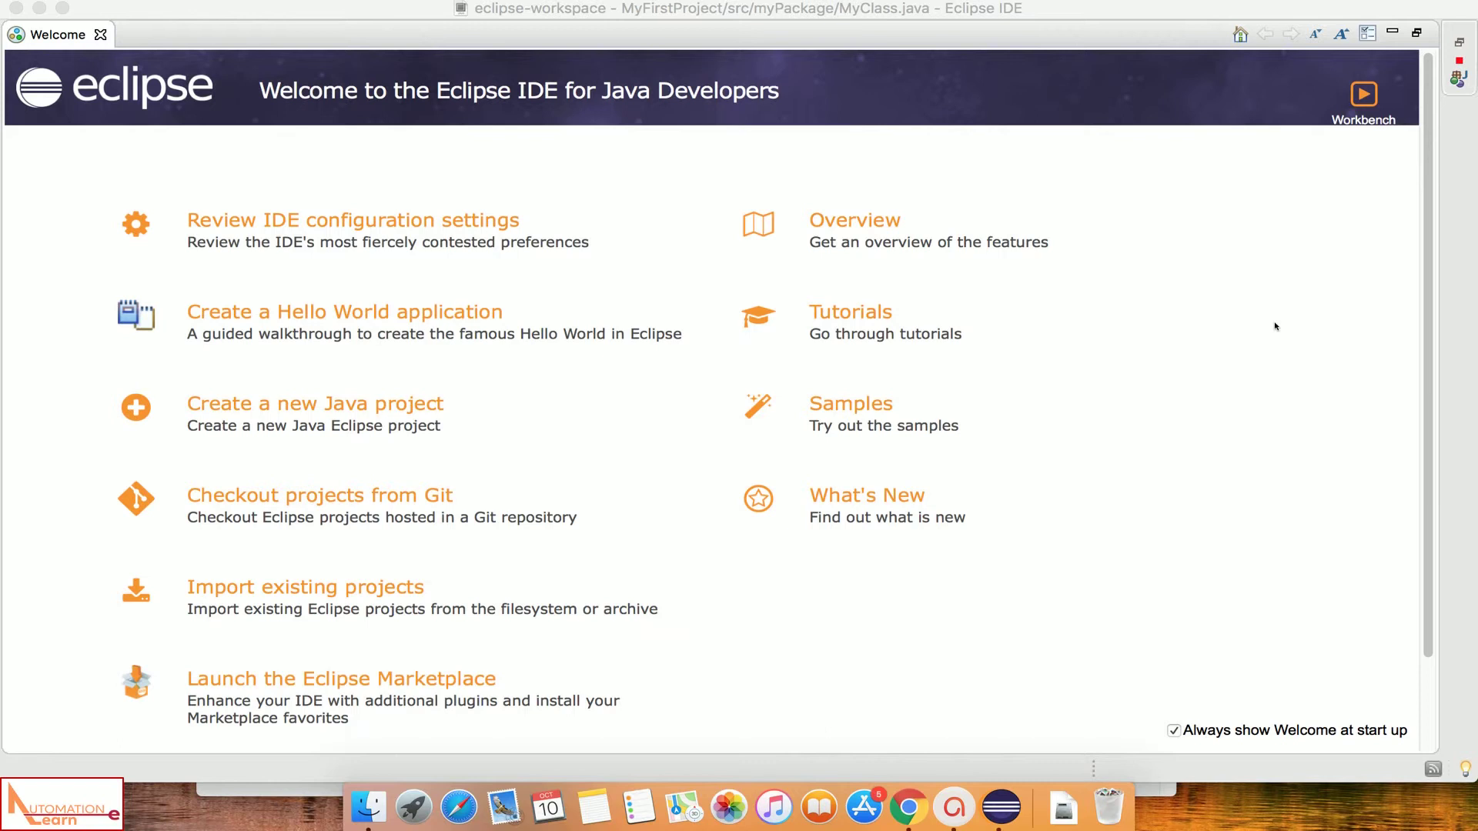
click(100, 36)
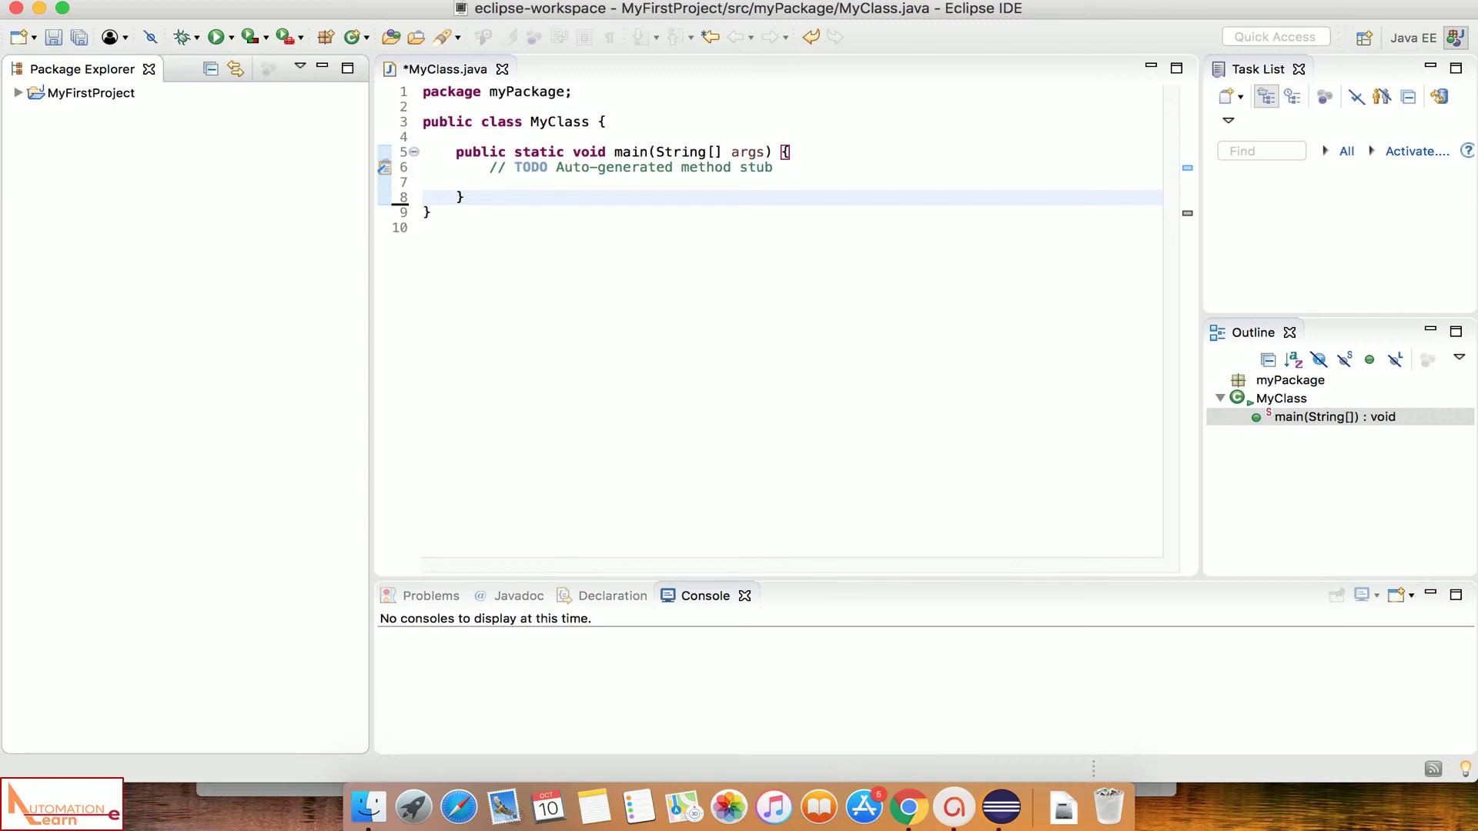
click(146, 0)
mouse_move(193, 0)
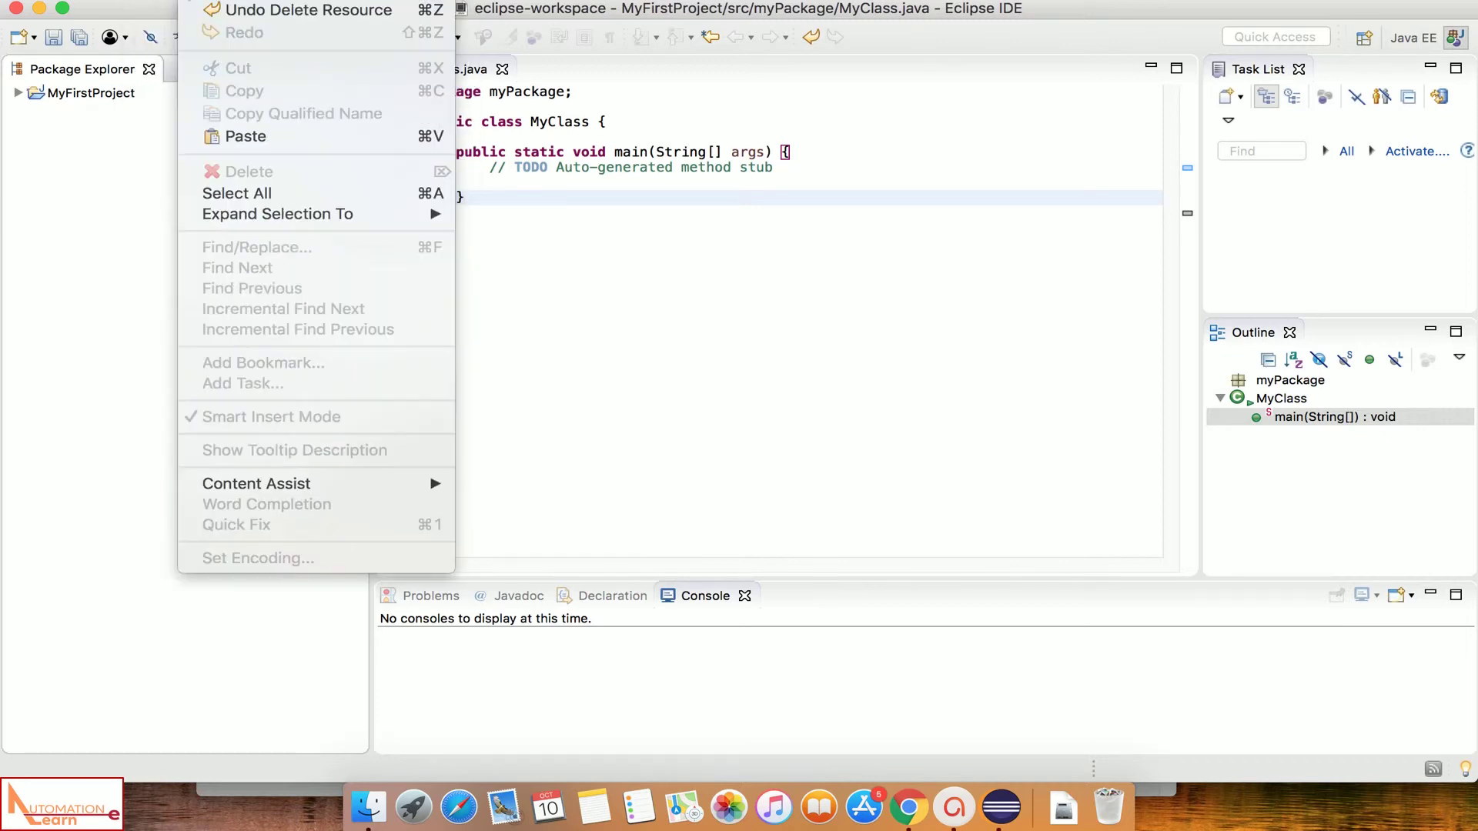
mouse_move(246, 0)
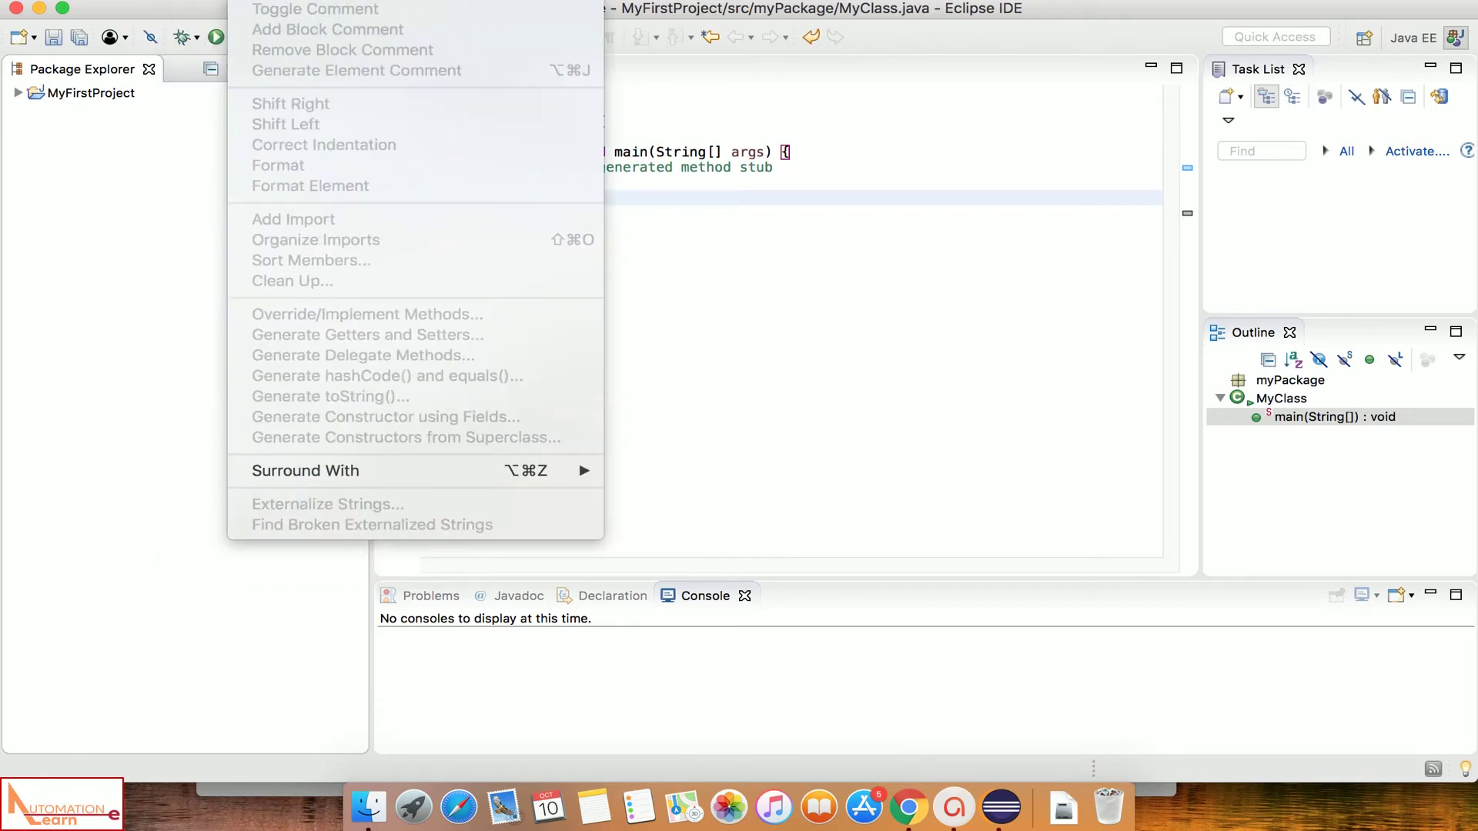
mouse_move(147, 0)
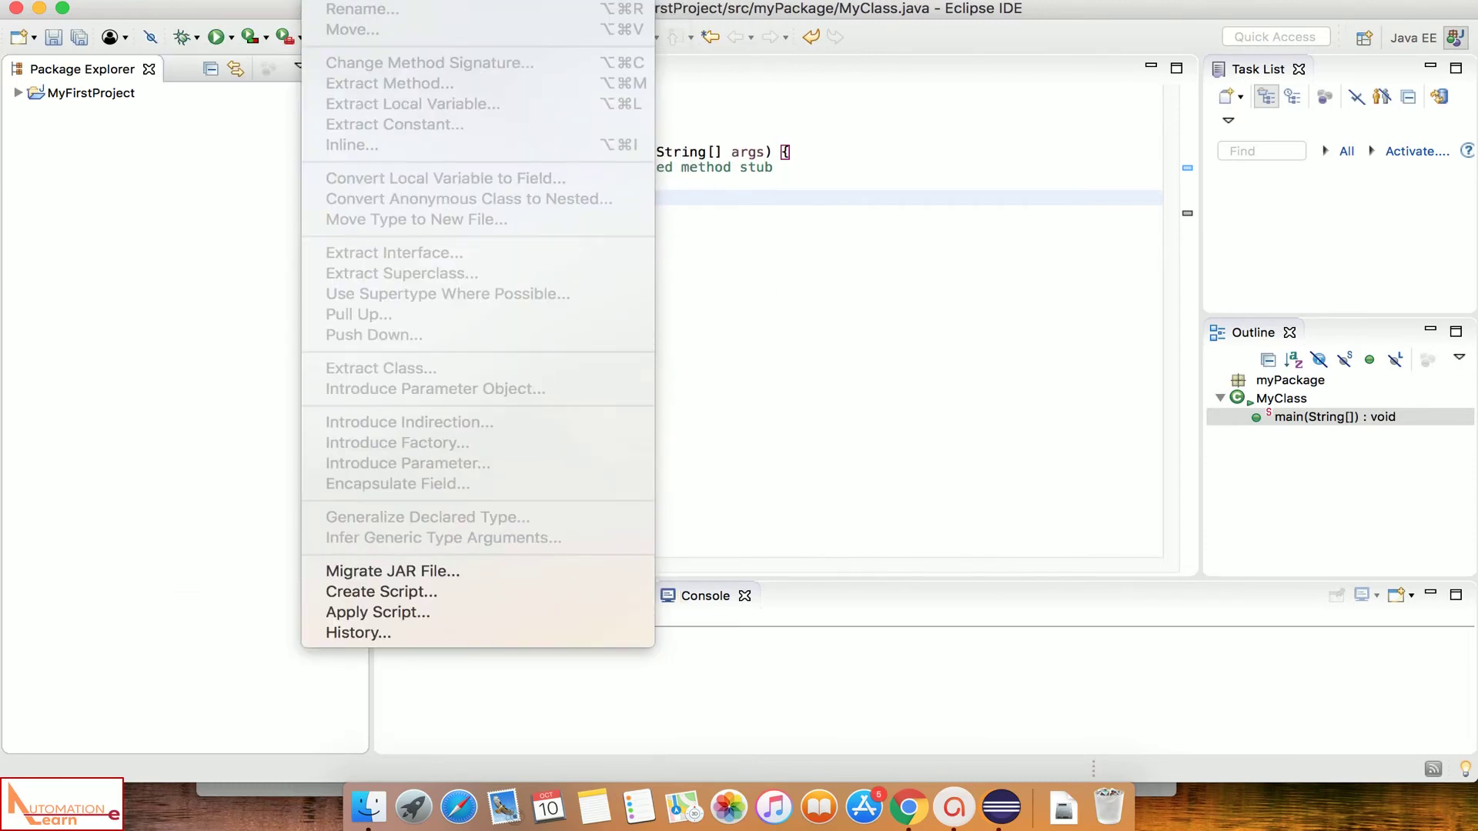
key(Down)
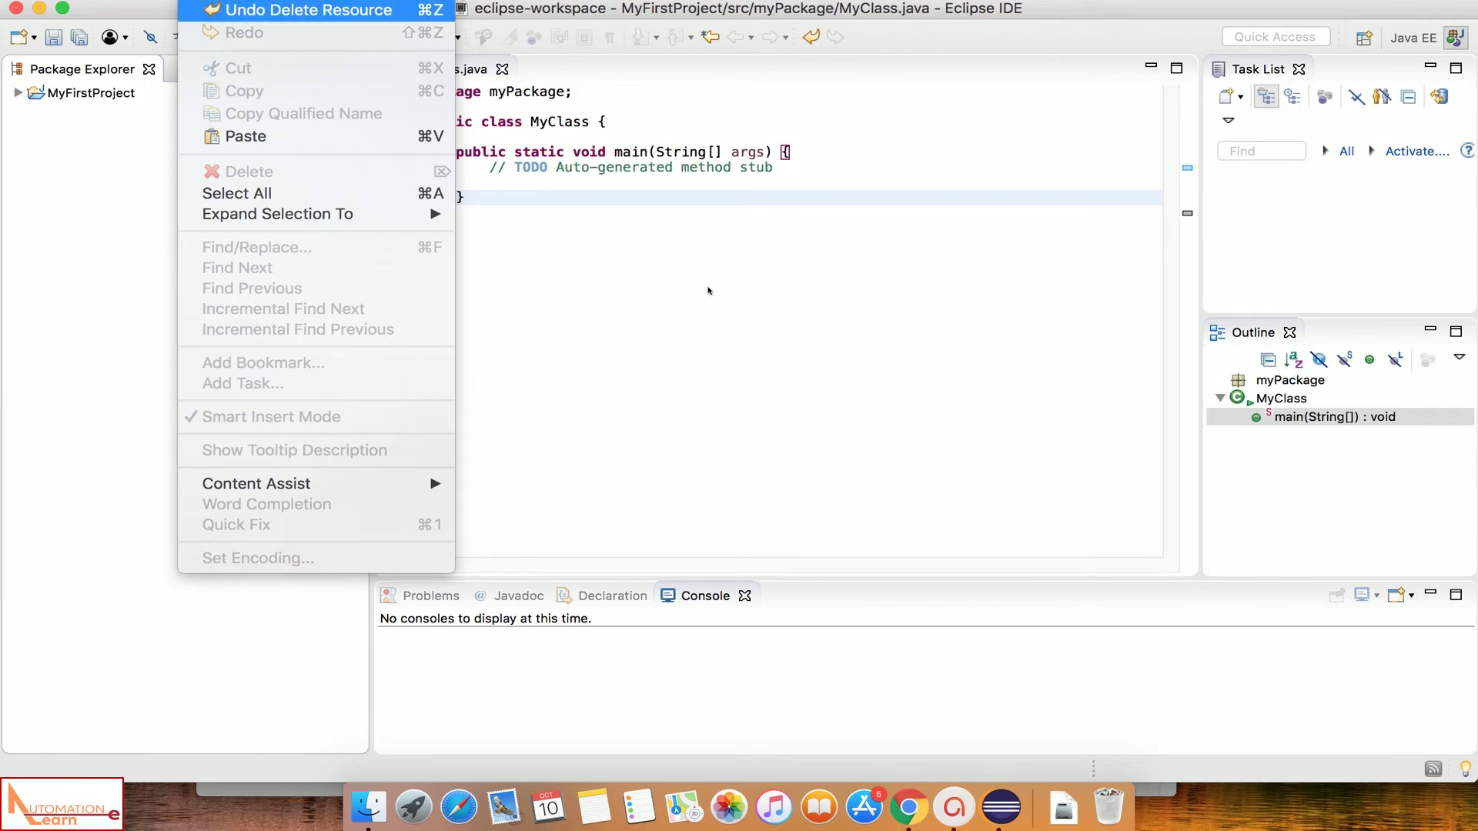